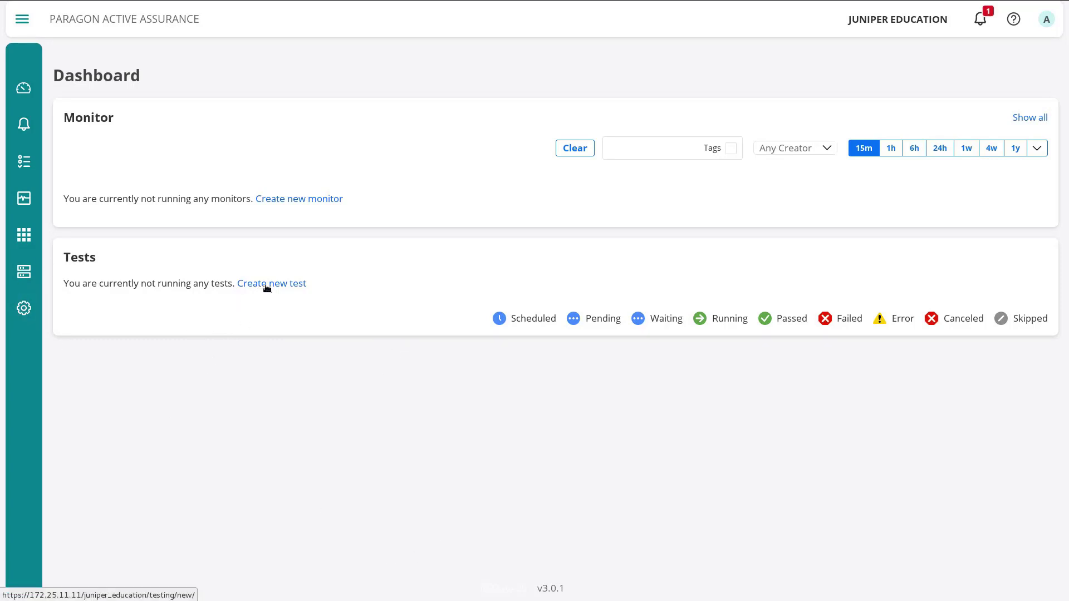
- Open the Tests list page, which reports no tests currently running
{"action": "mouse_move", "coordinate": [32, 161]}
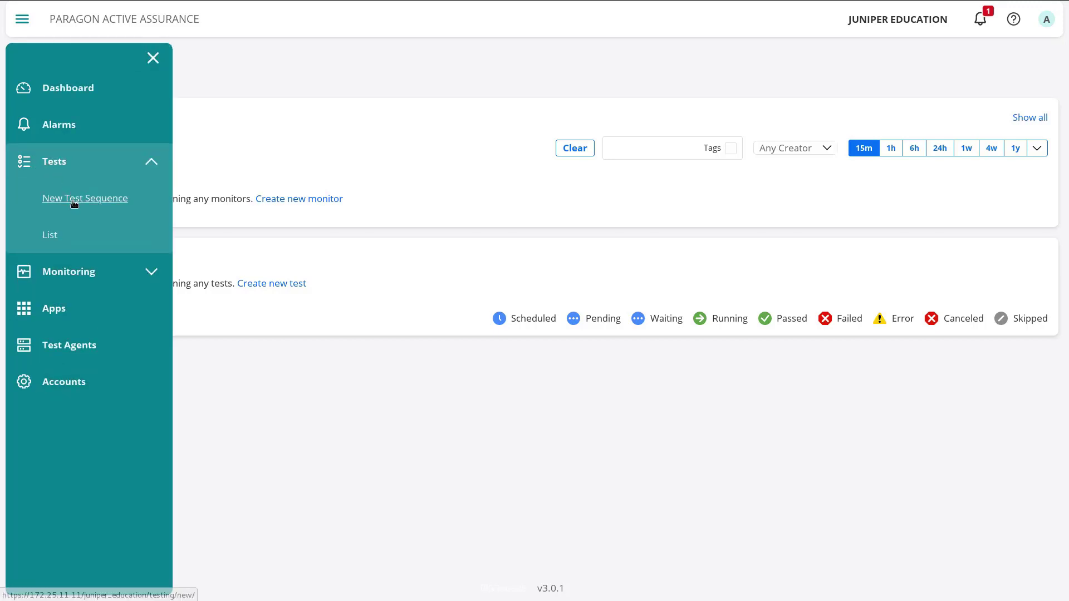
{"action": "left_click", "coordinate": [47, 240]}
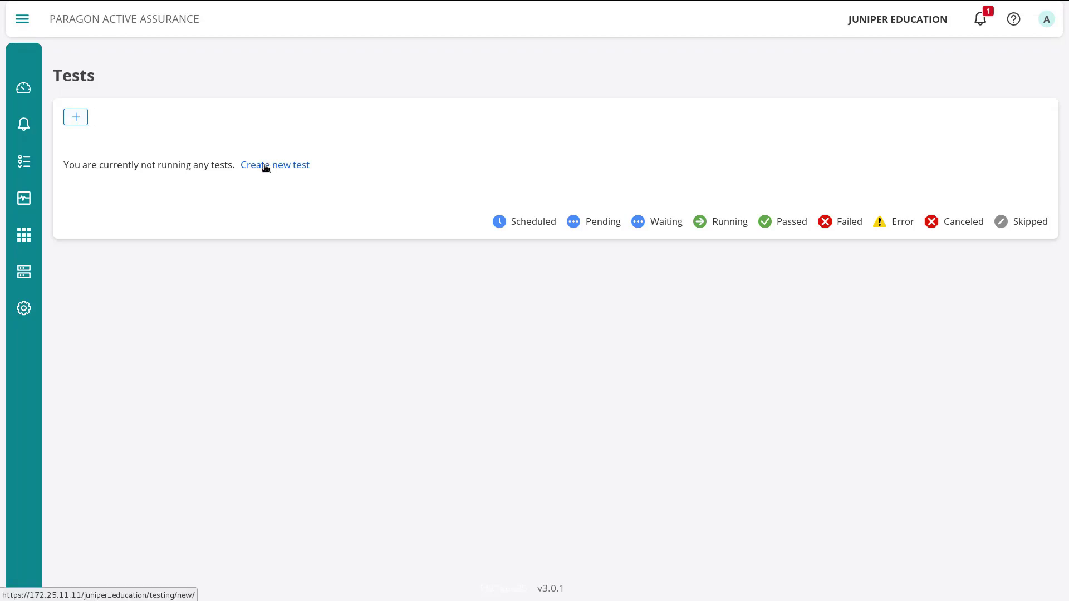
{"action": "mouse_move", "coordinate": [30, 170]}
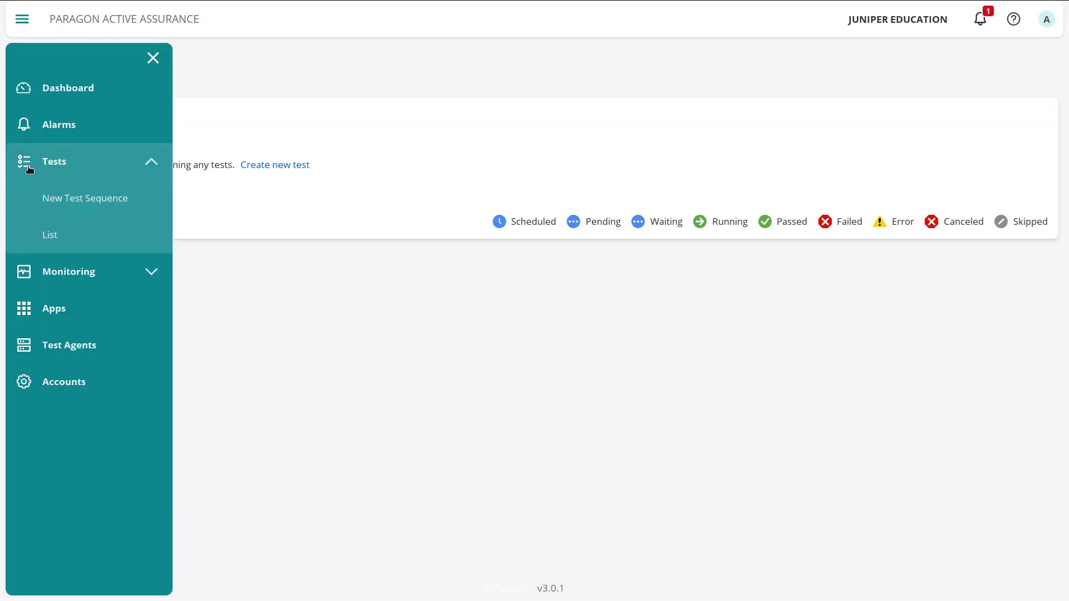
- Create a new test sequence named 'UDP-LB-test'
{"action": "left_click", "coordinate": [74, 199]}
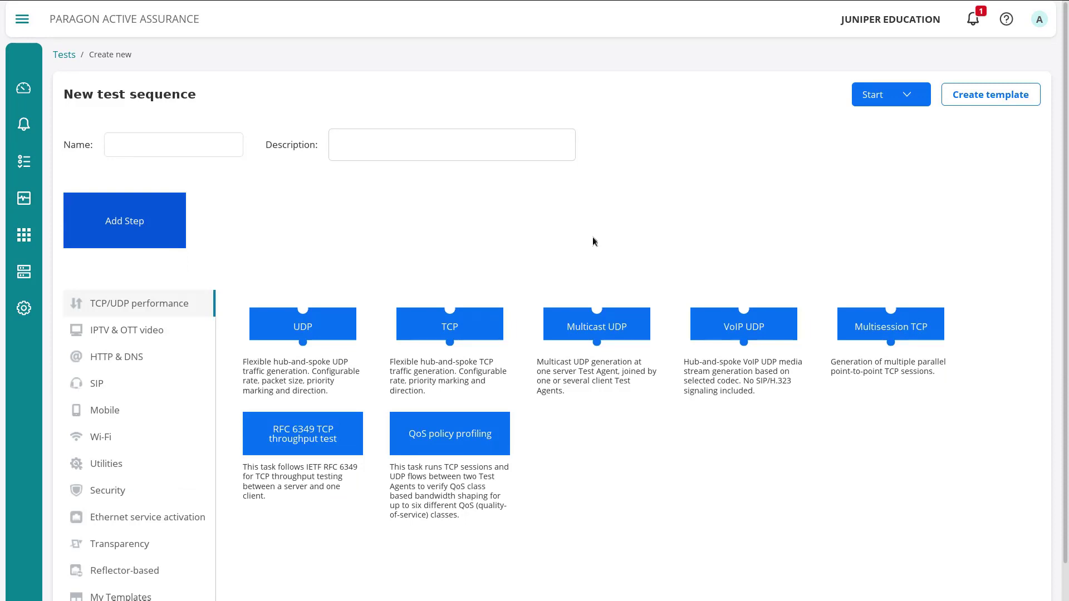
{"action": "left_click", "coordinate": [195, 147]}
{"action": "type", "text": "UDP"}
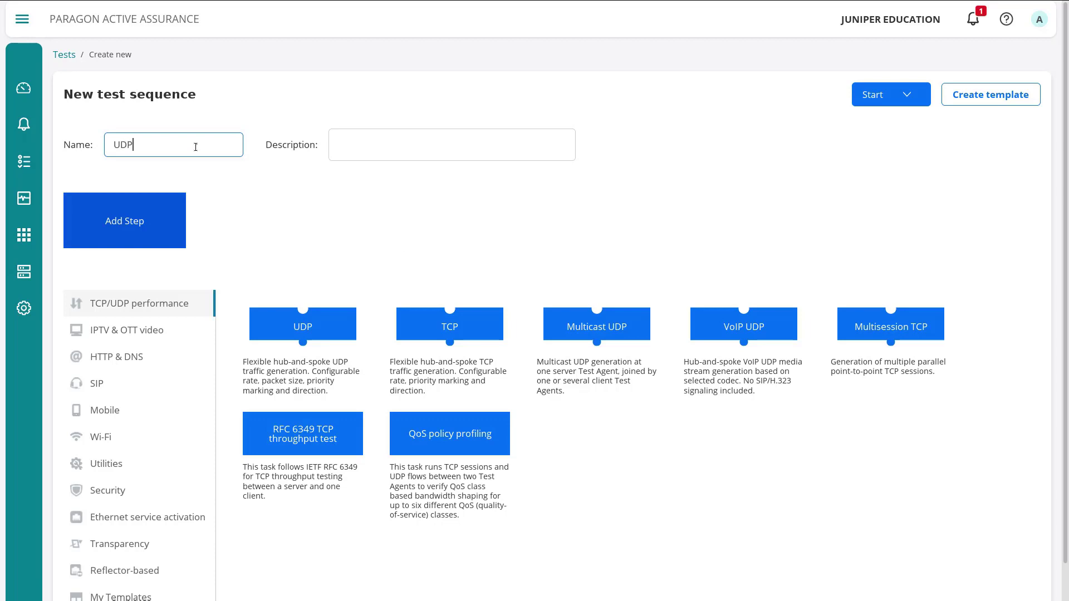
{"action": "type", "text": "-LB-test"}
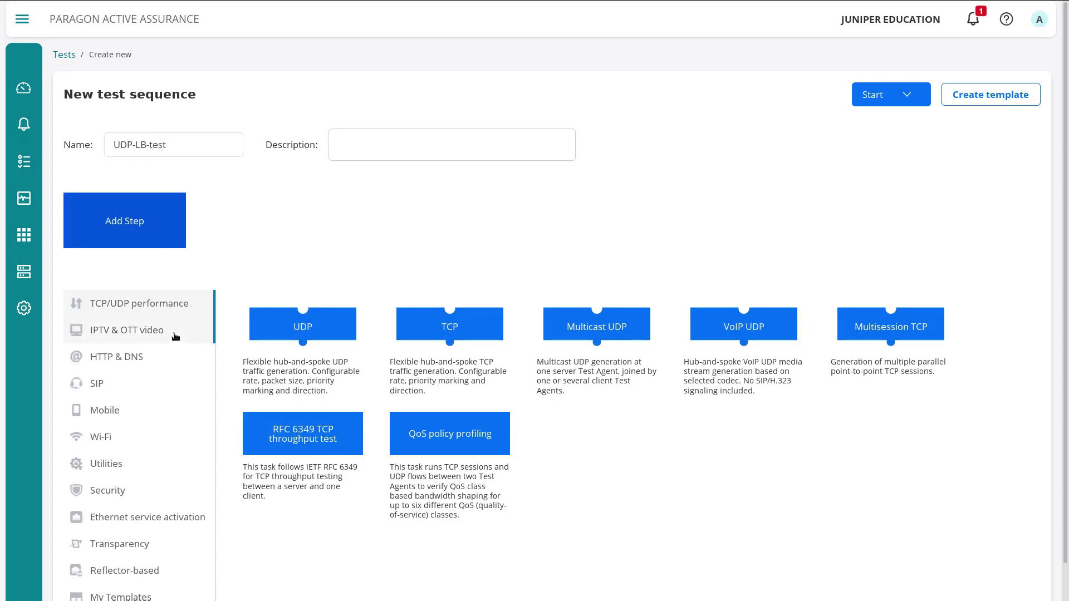
{"action": "scroll", "coordinate": [169, 446], "scroll_direction": "down", "scroll_amount": 1}
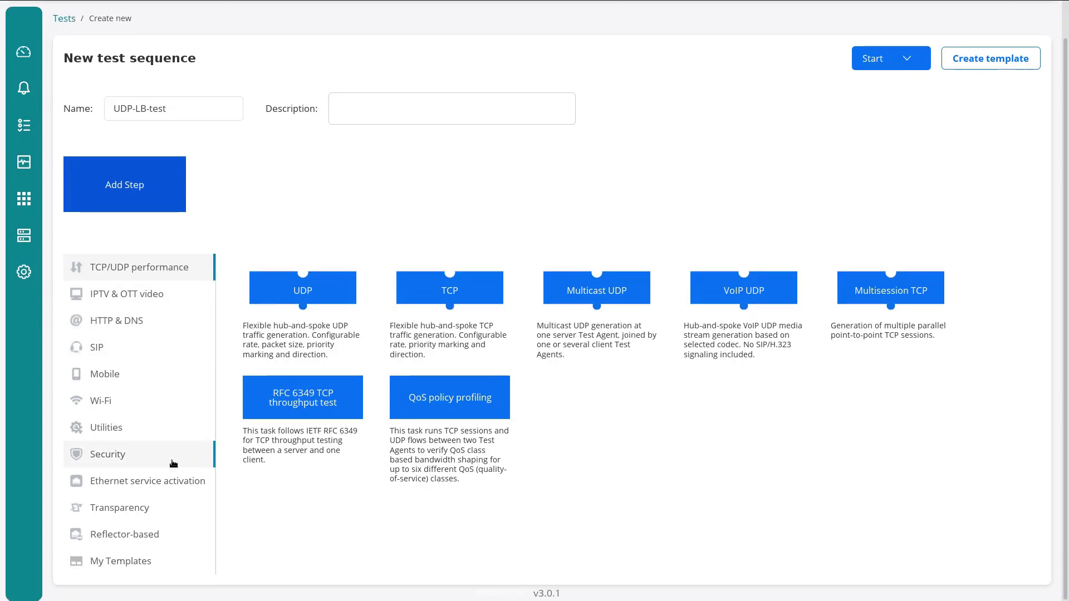
{"action": "scroll", "coordinate": [174, 453], "scroll_direction": "up", "scroll_amount": 1}
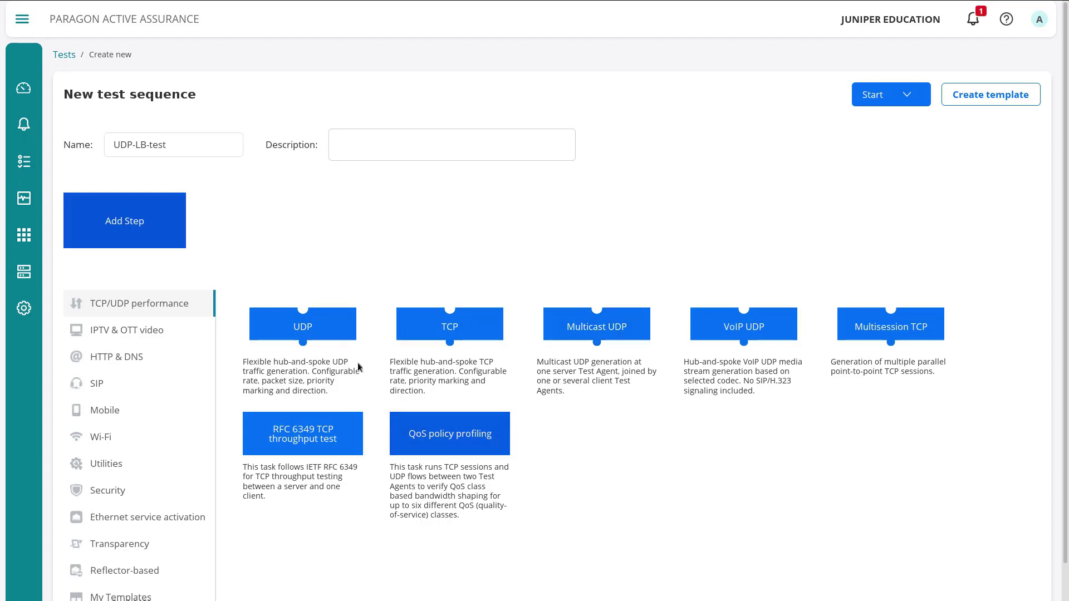
- Add a UDP task as Step 1 and check its 60-second duration
{"action": "left_click", "coordinate": [335, 326]}
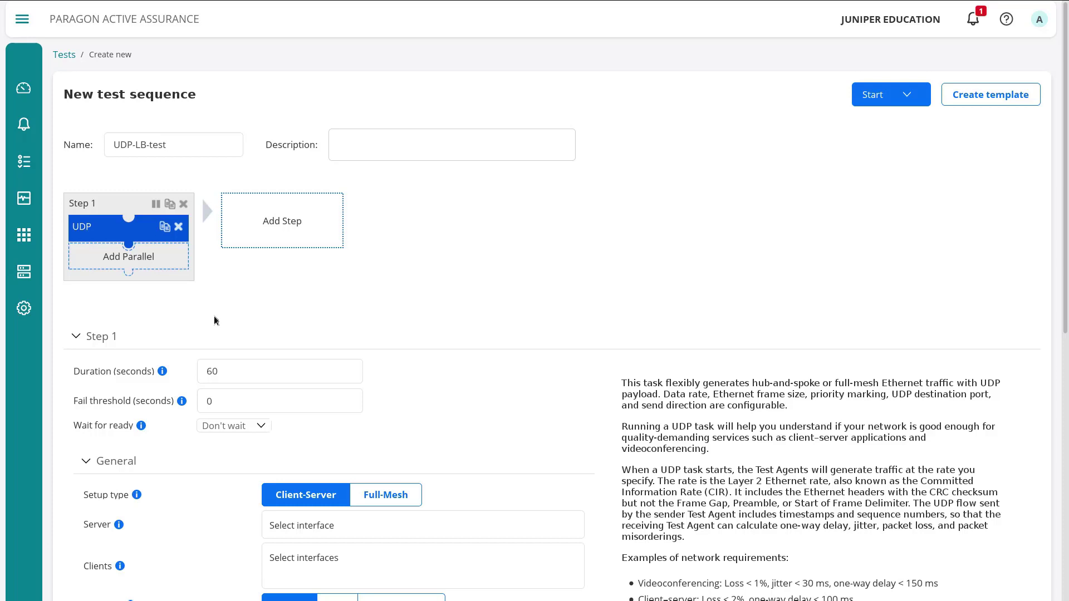
{"action": "left_click", "coordinate": [160, 256]}
{"action": "left_click", "coordinate": [264, 375]}
- Leave the Fail threshold at 0 and Wait for ready at Don't wait
{"action": "left_click", "coordinate": [243, 403]}
{"action": "double_click", "coordinate": [206, 404]}
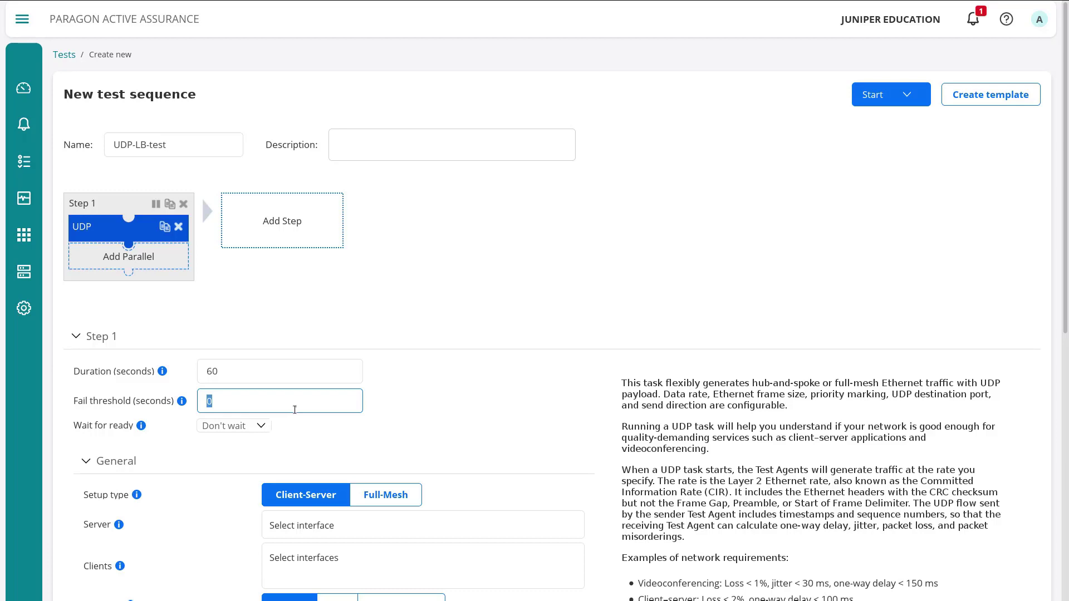
{"action": "left_click", "coordinate": [354, 428]}
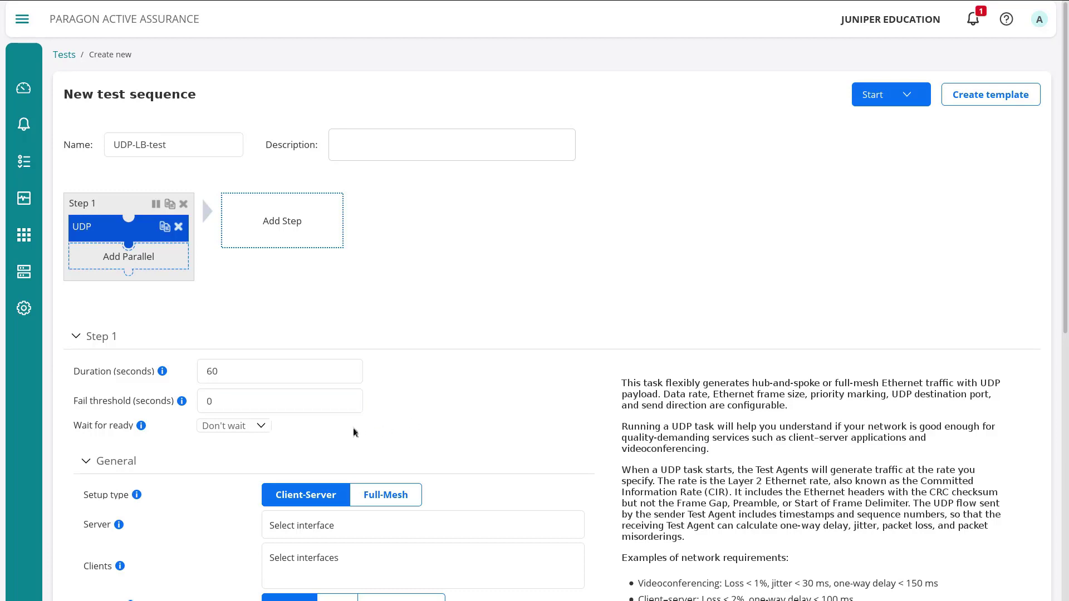
{"action": "left_click", "coordinate": [239, 404]}
{"action": "left_click", "coordinate": [391, 390]}
{"action": "left_click", "coordinate": [217, 426]}
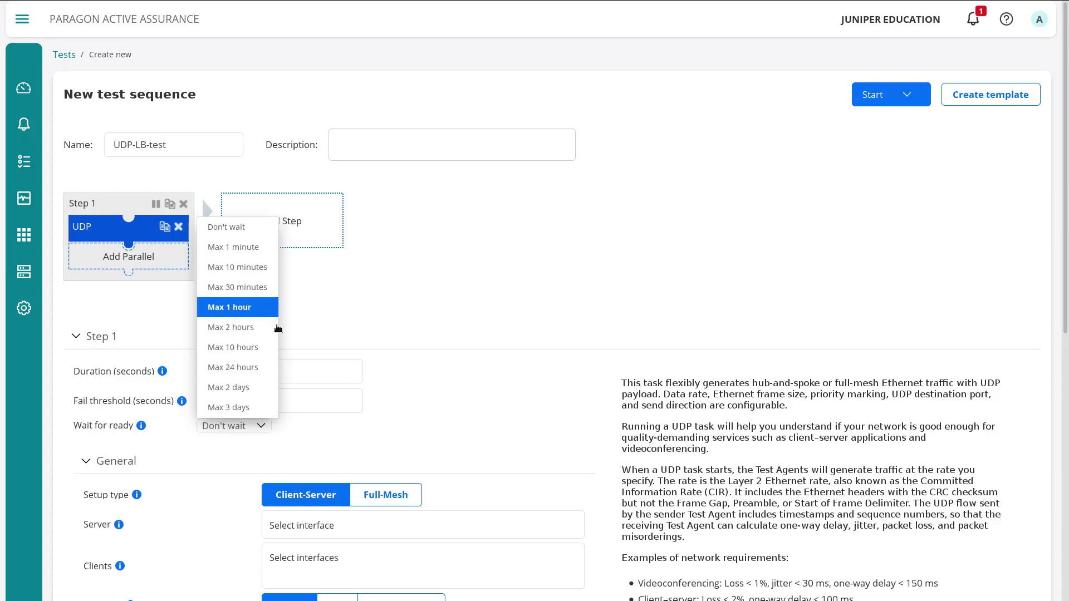
{"action": "left_click", "coordinate": [489, 405]}
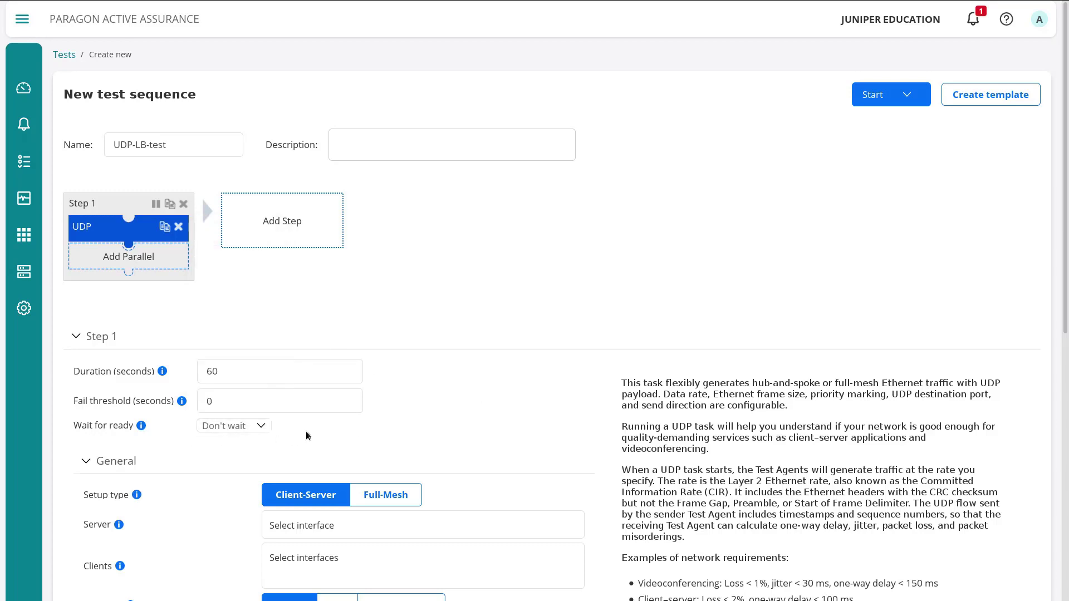
- Switch the UDP step's setup type to Full-Mesh
{"action": "scroll", "coordinate": [518, 403], "scroll_direction": "down", "scroll_amount": 1}
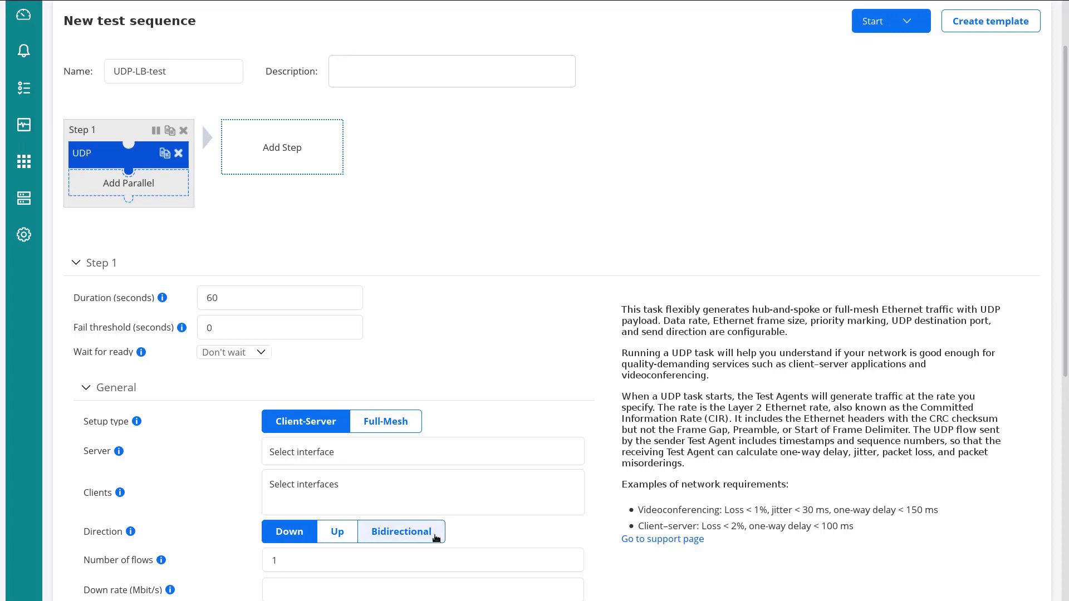
{"action": "left_click", "coordinate": [376, 425]}
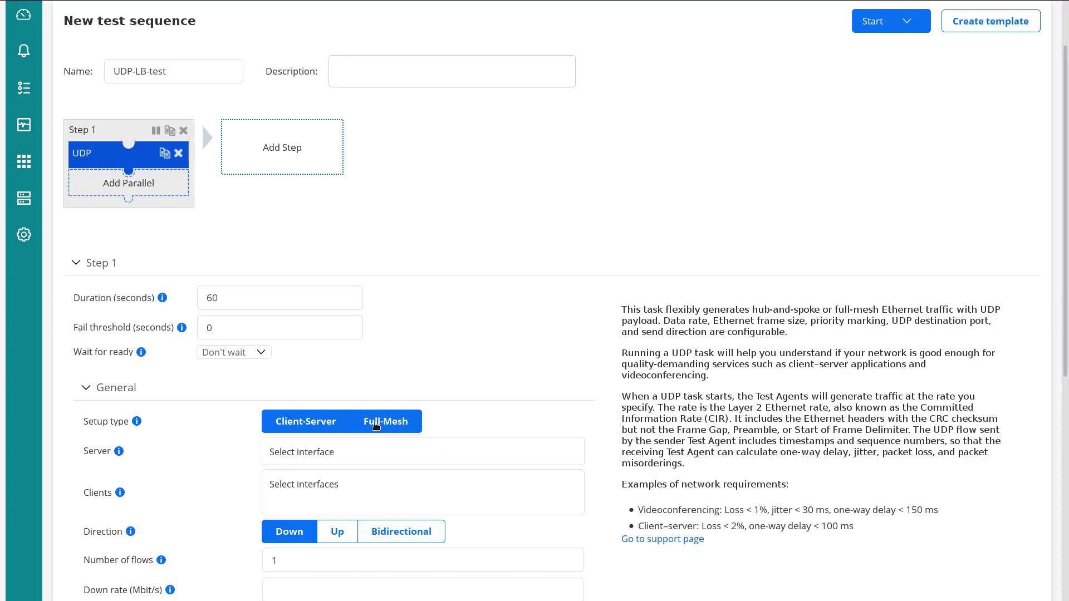
{"action": "left_click", "coordinate": [378, 589]}
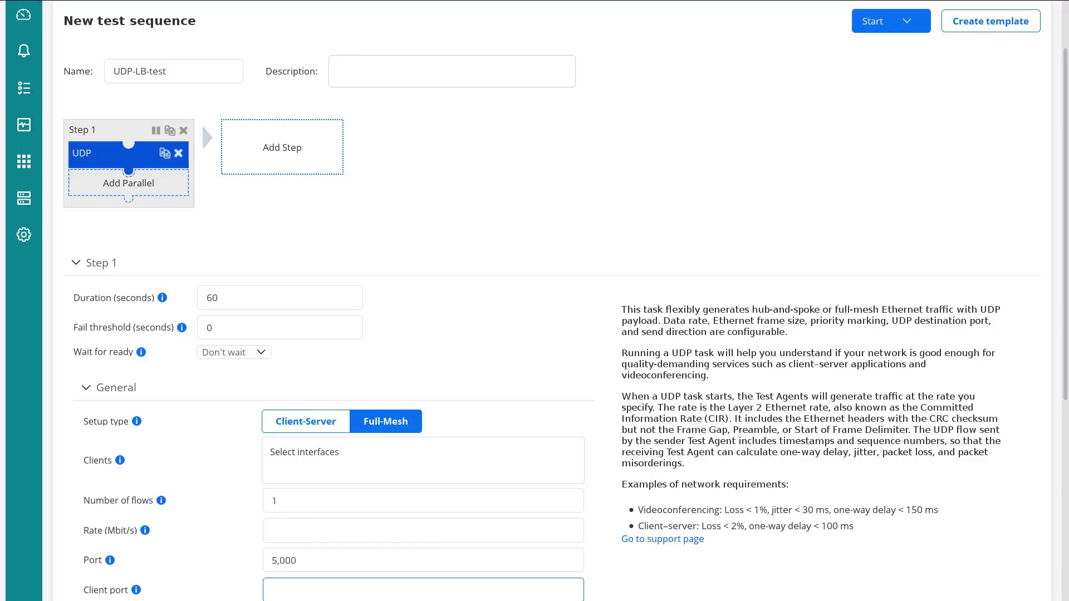
- Open the Clients interface list and browse the 17 Test Agent interfaces from TA-1 to TA-4
{"action": "left_click", "coordinate": [336, 471]}
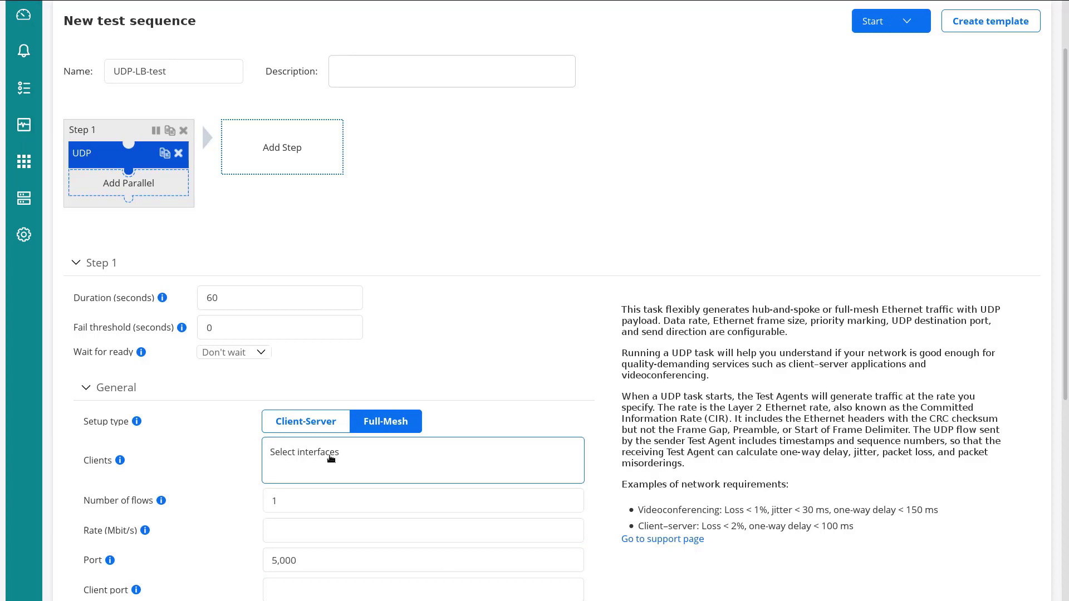
{"action": "left_click", "coordinate": [330, 458]}
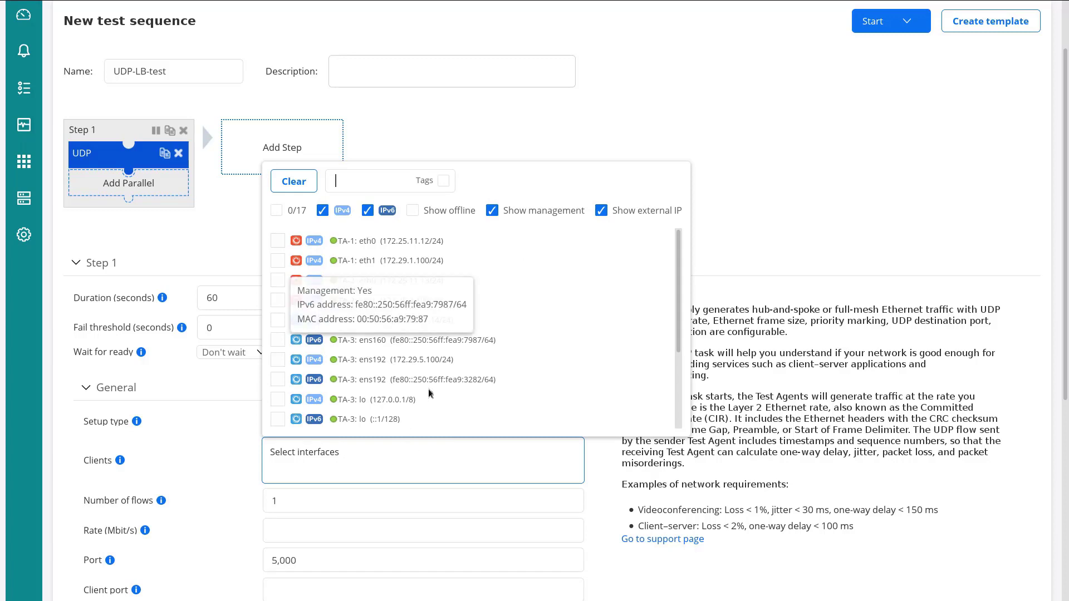
{"action": "scroll", "coordinate": [430, 393], "scroll_direction": "down", "scroll_amount": 1}
{"action": "scroll", "coordinate": [429, 390], "scroll_direction": "down", "scroll_amount": 5}
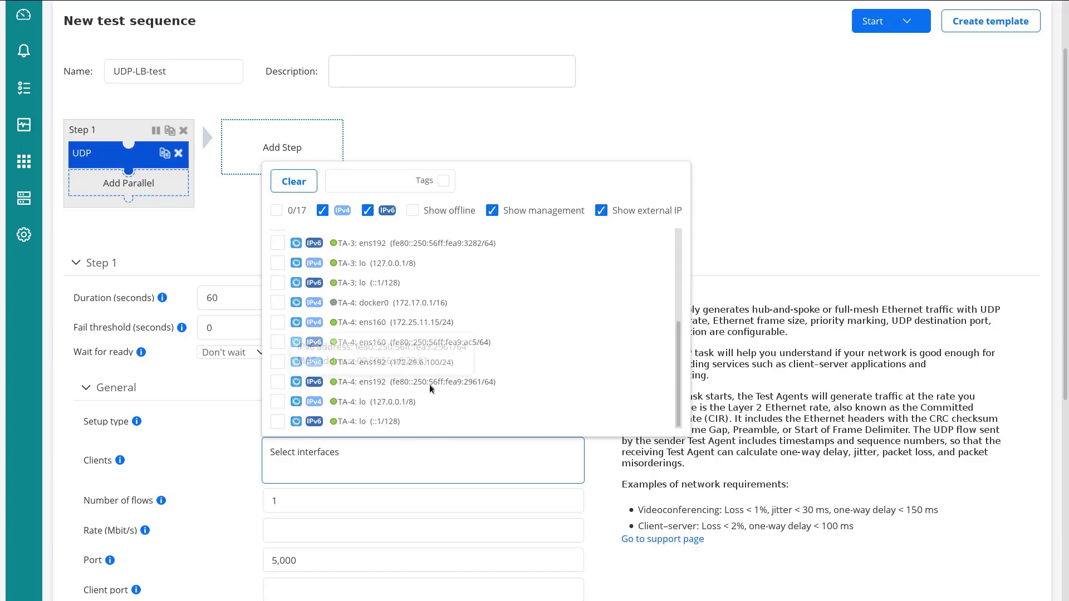
{"action": "scroll", "coordinate": [429, 384], "scroll_direction": "up", "scroll_amount": 2}
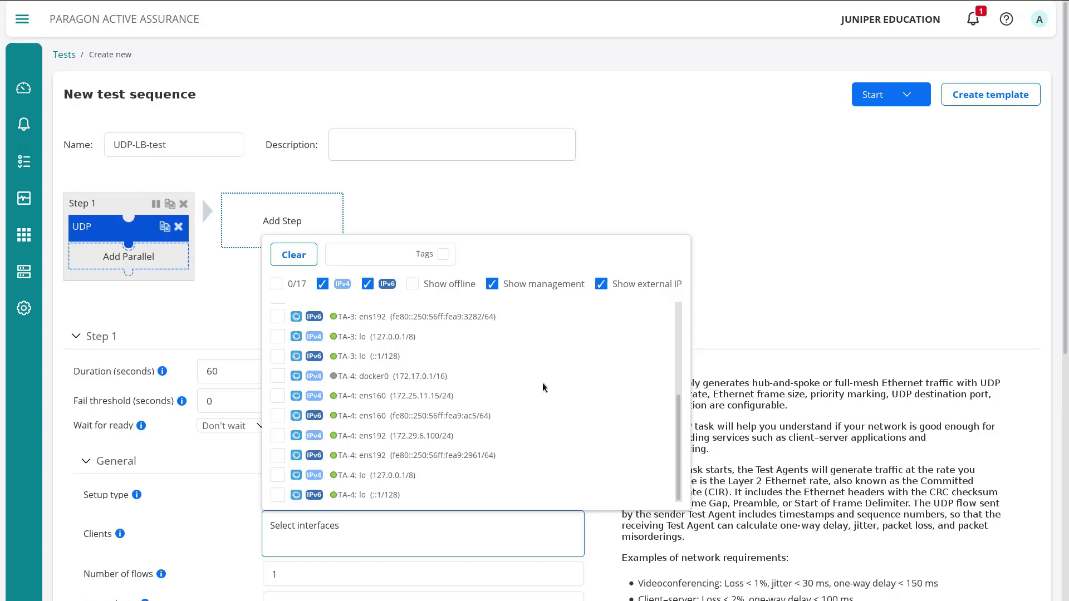
{"action": "scroll", "coordinate": [601, 392], "scroll_direction": "up", "scroll_amount": 5}
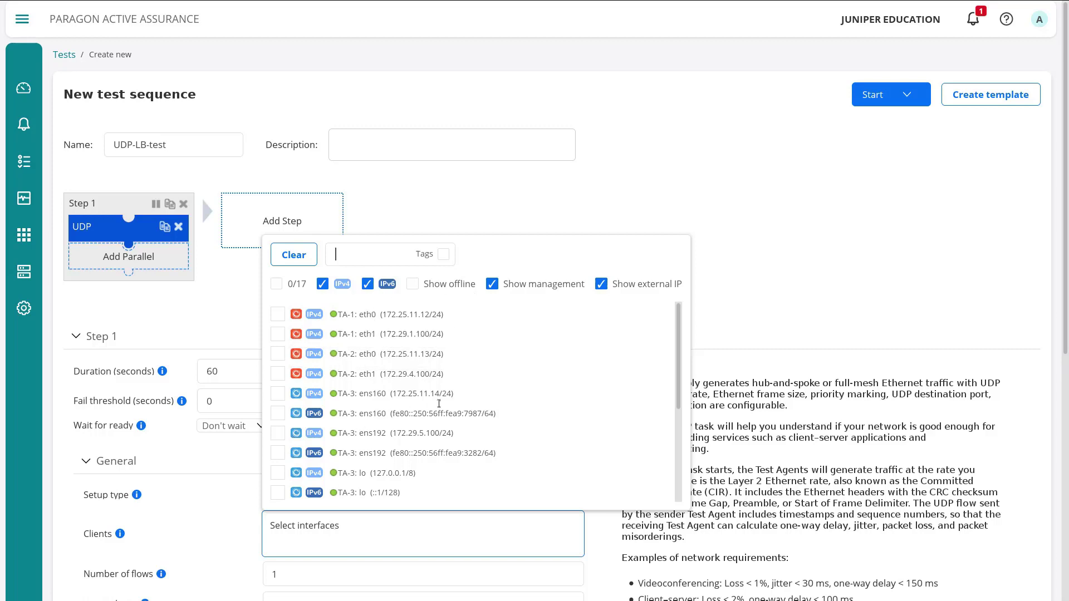
- Hide IPv6, management and external IP interfaces, then select TA-1: eth1 and TA-2: eth1 as clients
{"action": "left_click", "coordinate": [369, 286]}
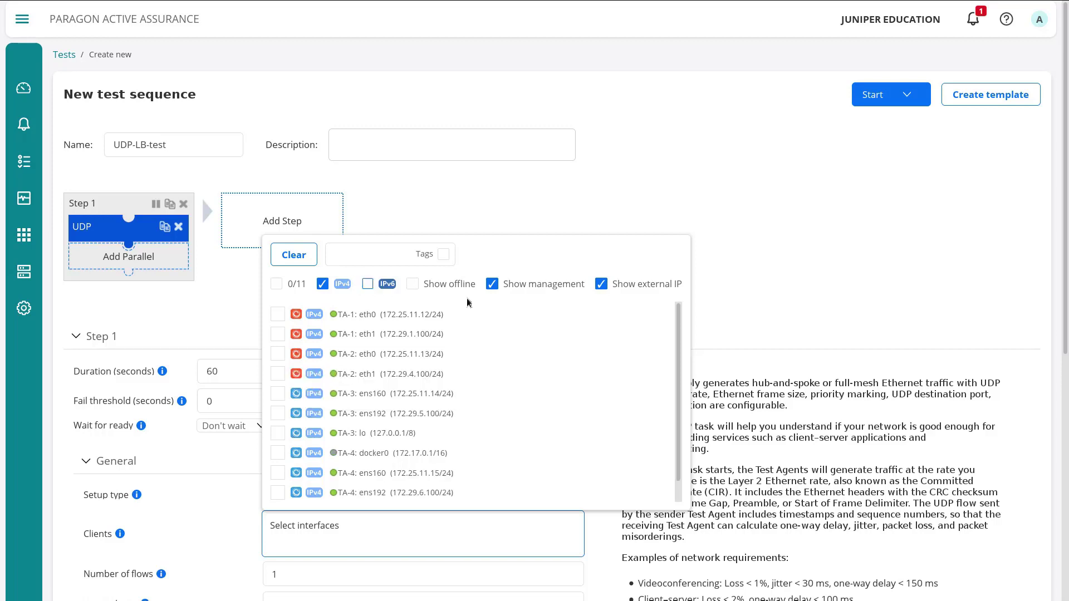
{"action": "left_click", "coordinate": [498, 286]}
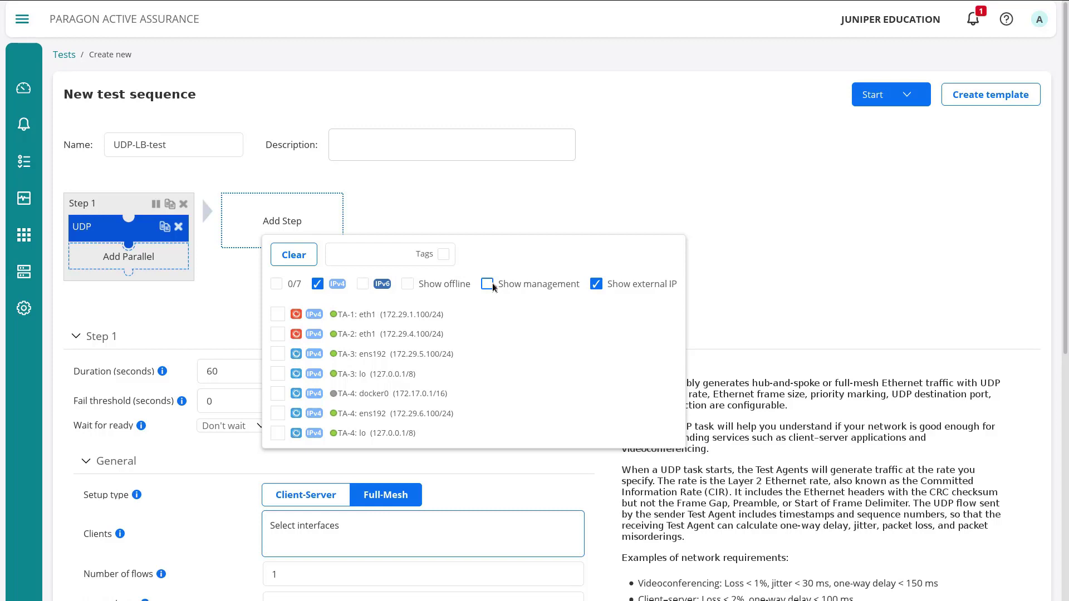
{"action": "left_click", "coordinate": [595, 284]}
{"action": "left_click", "coordinate": [277, 314]}
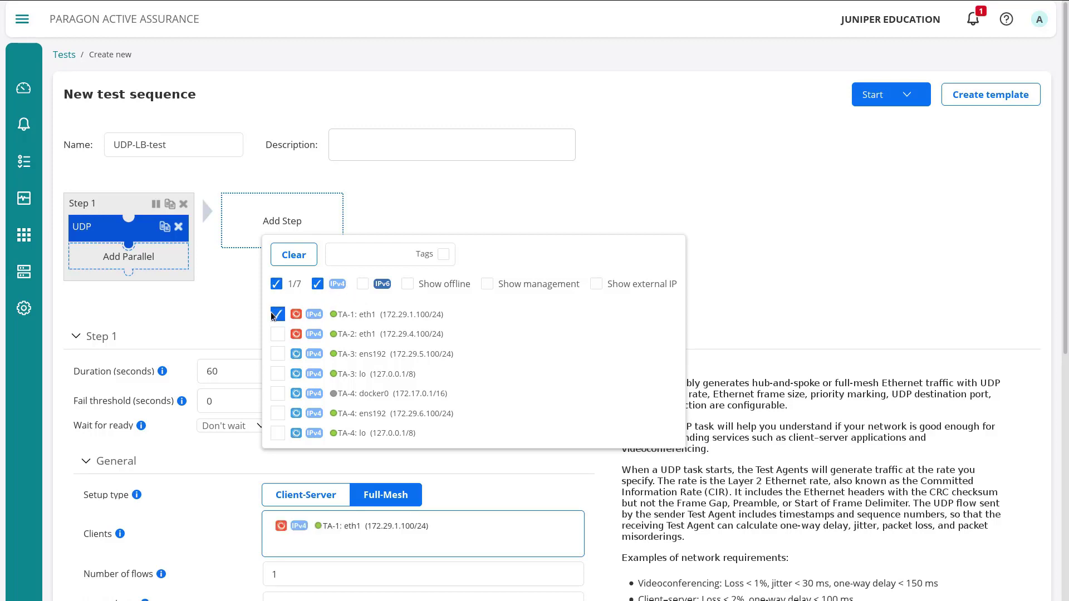
{"action": "left_click", "coordinate": [278, 335]}
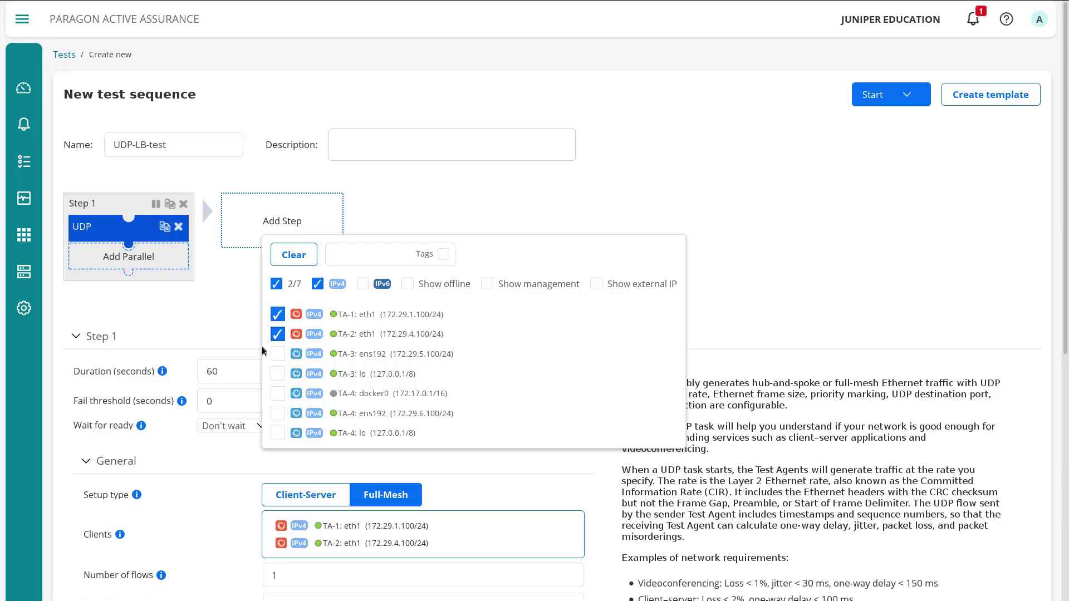
{"action": "left_click", "coordinate": [488, 285]}
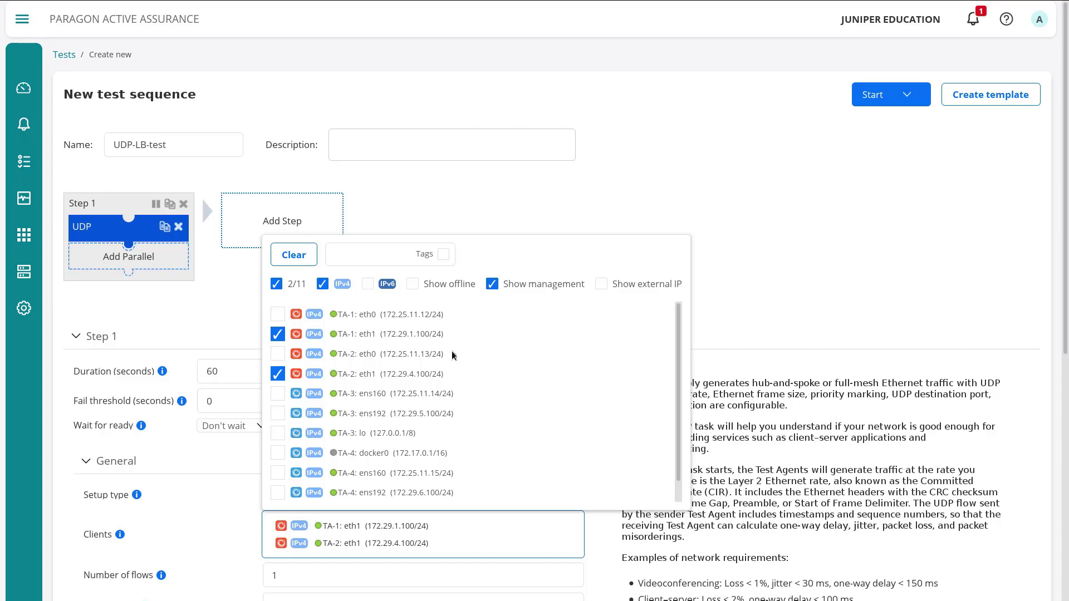
{"action": "left_click", "coordinate": [488, 286]}
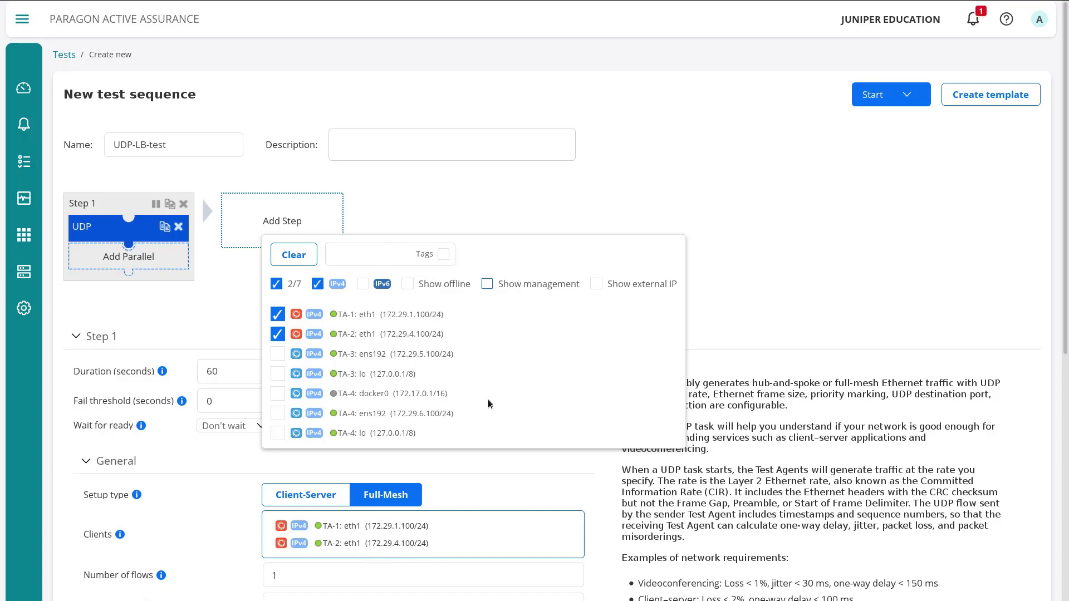
{"action": "left_click", "coordinate": [278, 334]}
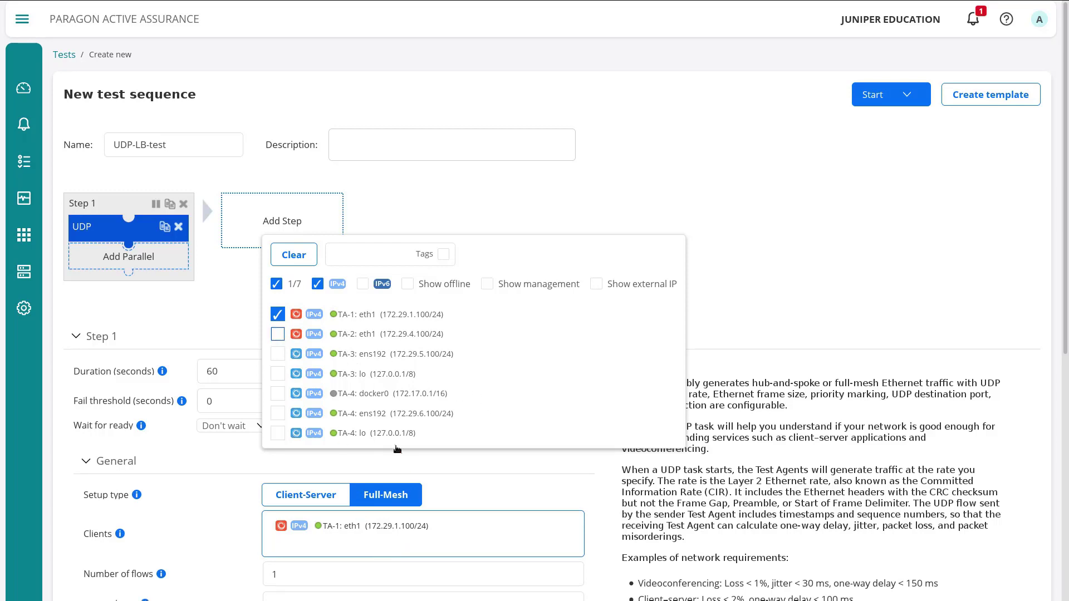
{"action": "left_click", "coordinate": [274, 336]}
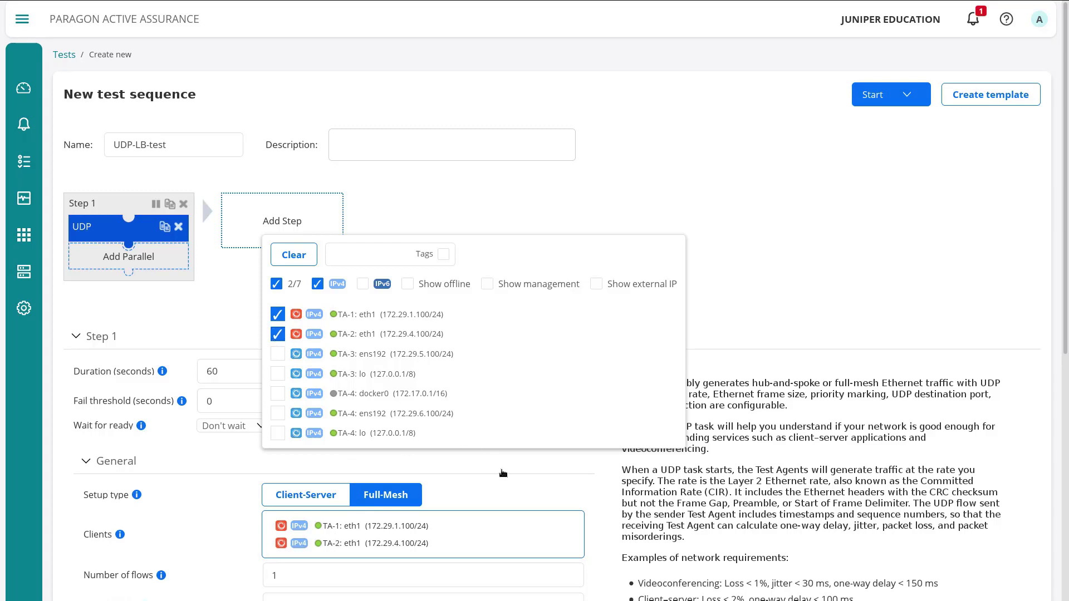
{"action": "left_click", "coordinate": [512, 484]}
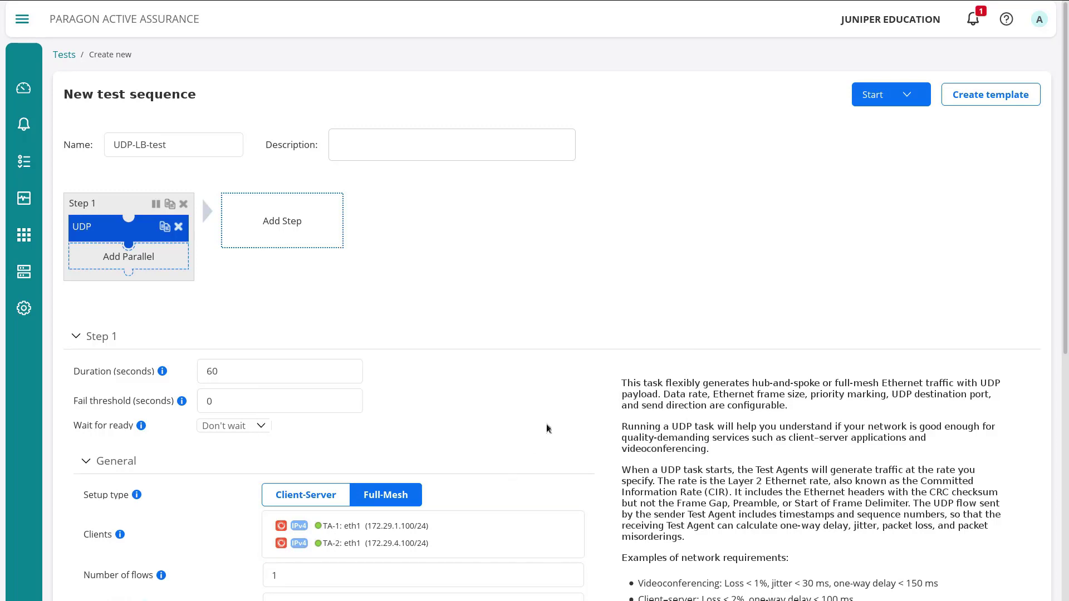
- Review the Number of flows value and move on to the Rate (Mbit/s) field
{"action": "scroll", "coordinate": [547, 429], "scroll_direction": "down", "scroll_amount": 2}
{"action": "left_click", "coordinate": [297, 469]}
{"action": "left_click", "coordinate": [225, 473]}
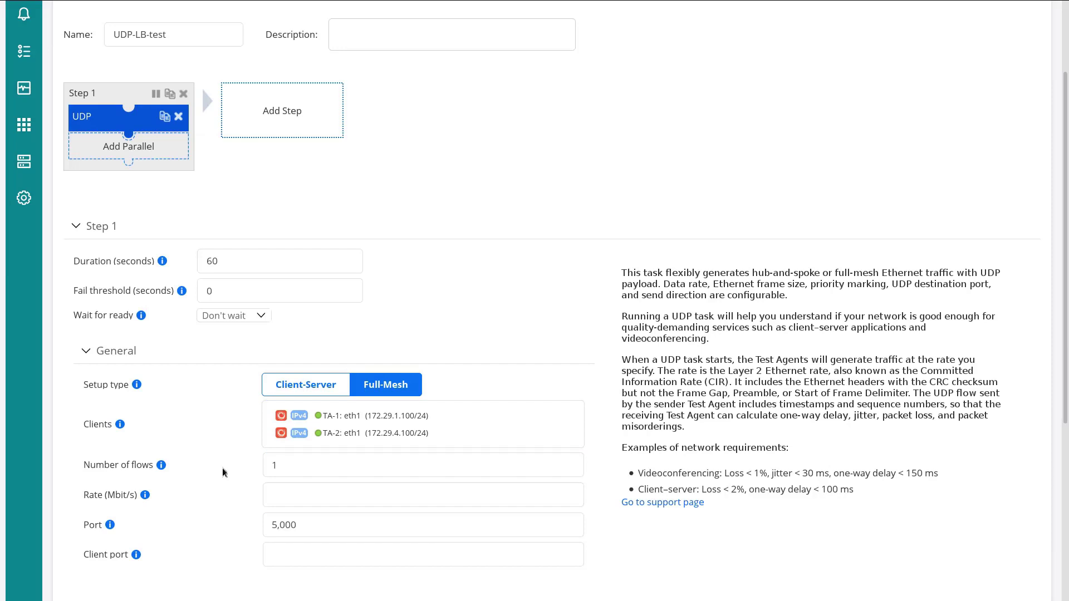
{"action": "left_click", "coordinate": [285, 461]}
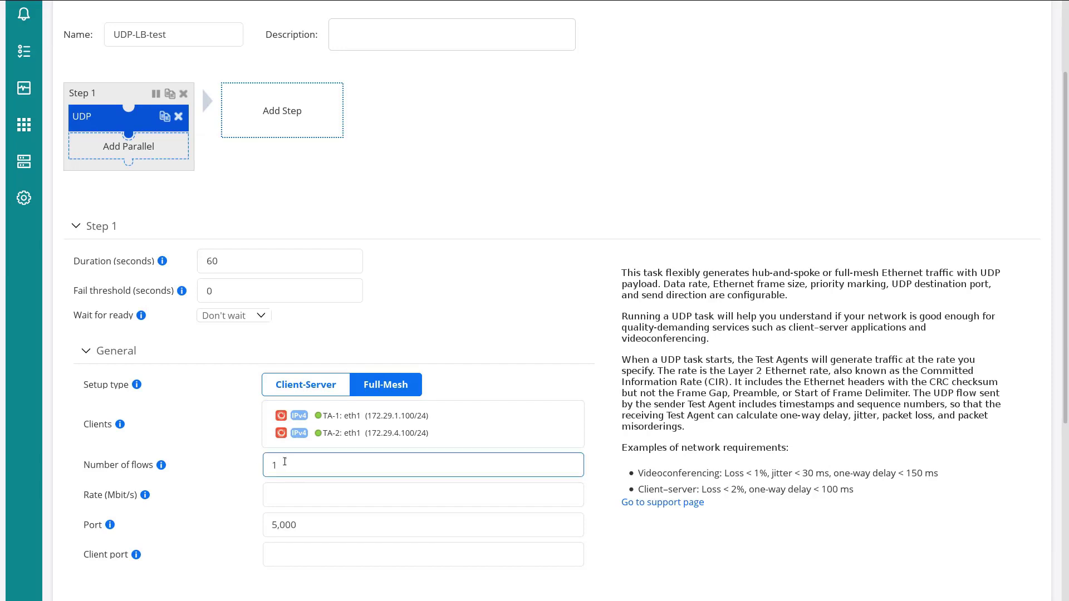
{"action": "left_click", "coordinate": [285, 495]}
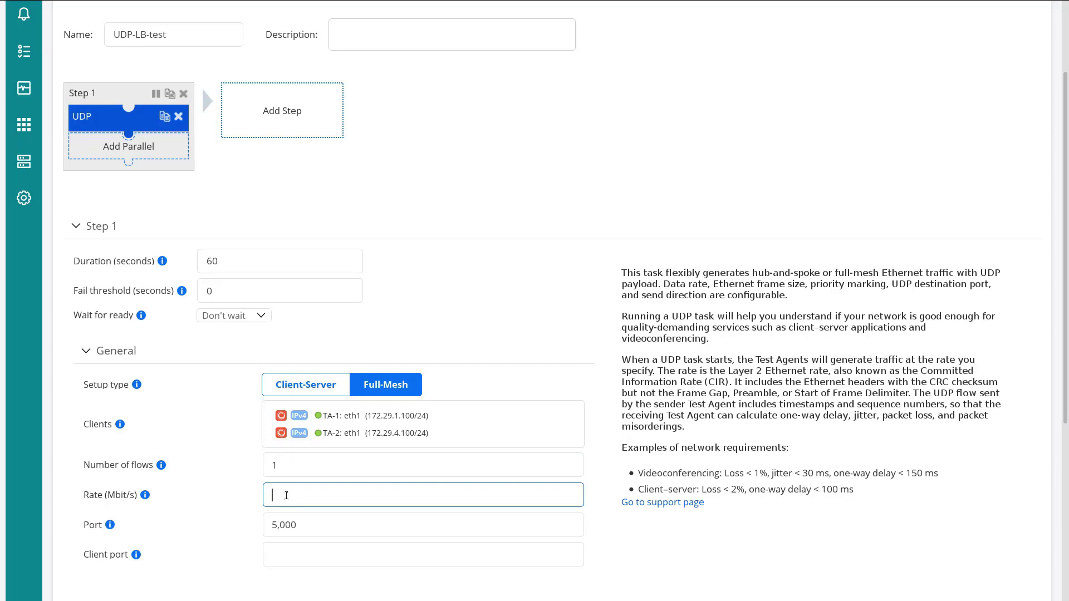
- Enter a rate of 10 Mbit/s and check the Port value of 5,000
{"action": "type", "text": "10"}
{"action": "left_click", "coordinate": [245, 514]}
{"action": "scroll", "coordinate": [258, 510], "scroll_direction": "down", "scroll_amount": 1}
{"action": "left_click", "coordinate": [297, 493]}
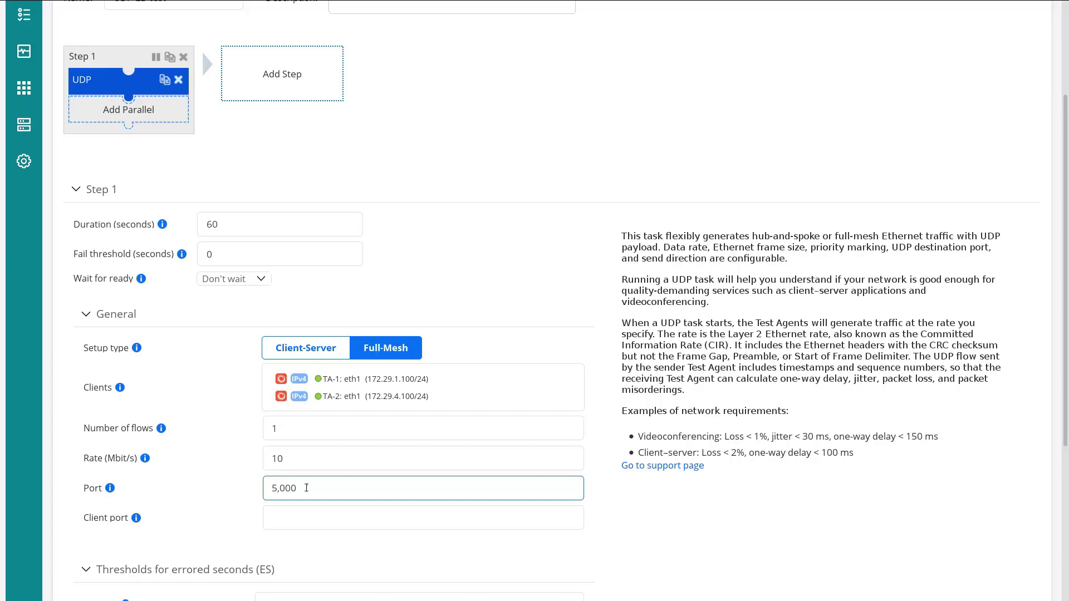
{"action": "mouse_move", "coordinate": [138, 523]}
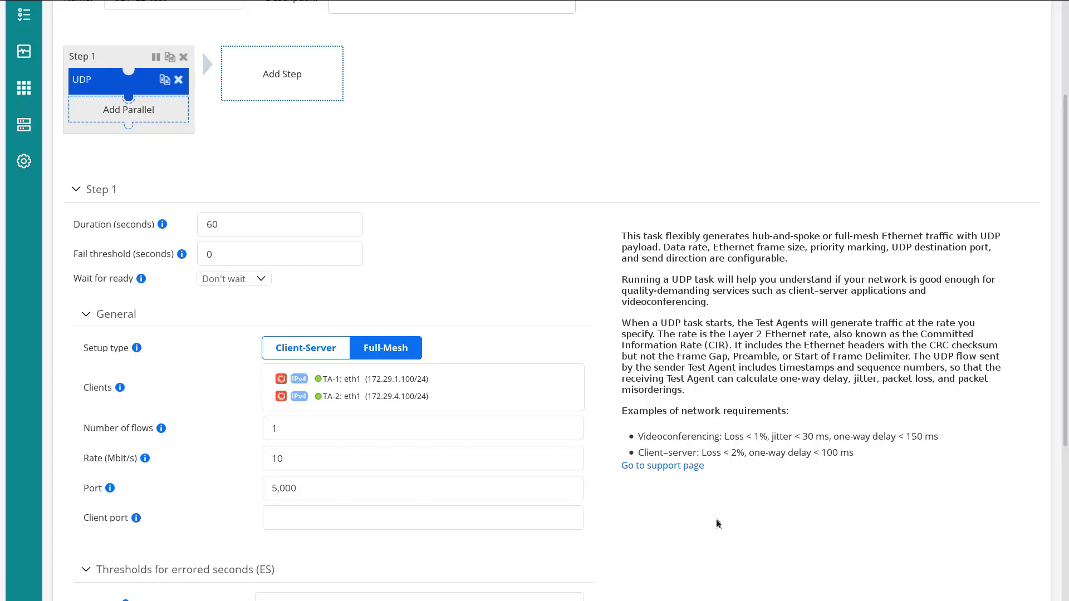
{"action": "scroll", "coordinate": [716, 524], "scroll_direction": "down", "scroll_amount": 2}
{"action": "scroll", "coordinate": [710, 506], "scroll_direction": "down", "scroll_amount": 3}
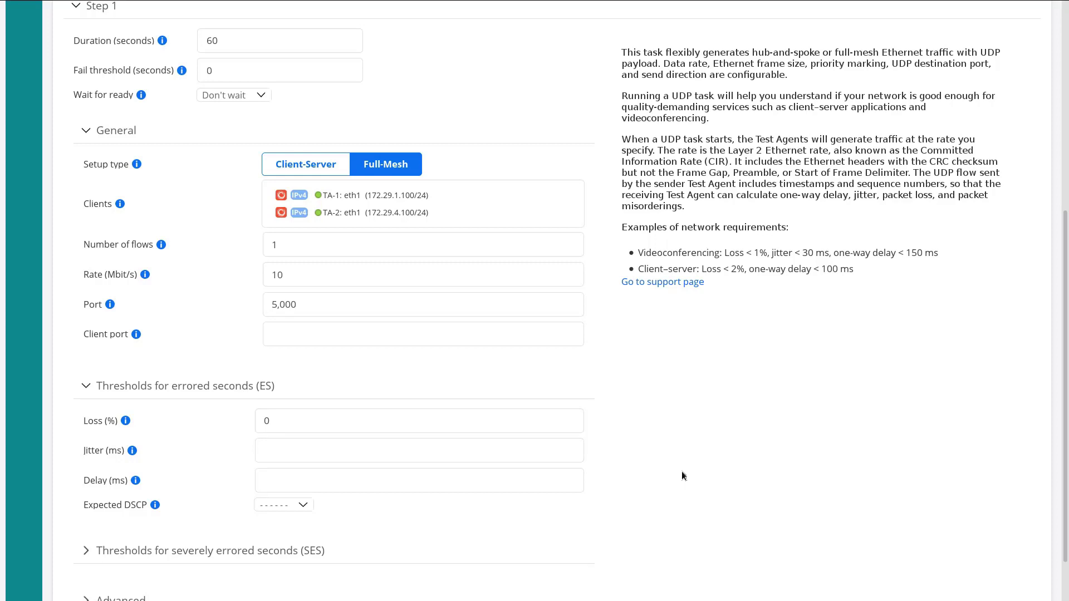
{"action": "left_click", "coordinate": [312, 480]}
{"action": "left_click", "coordinate": [324, 425]}
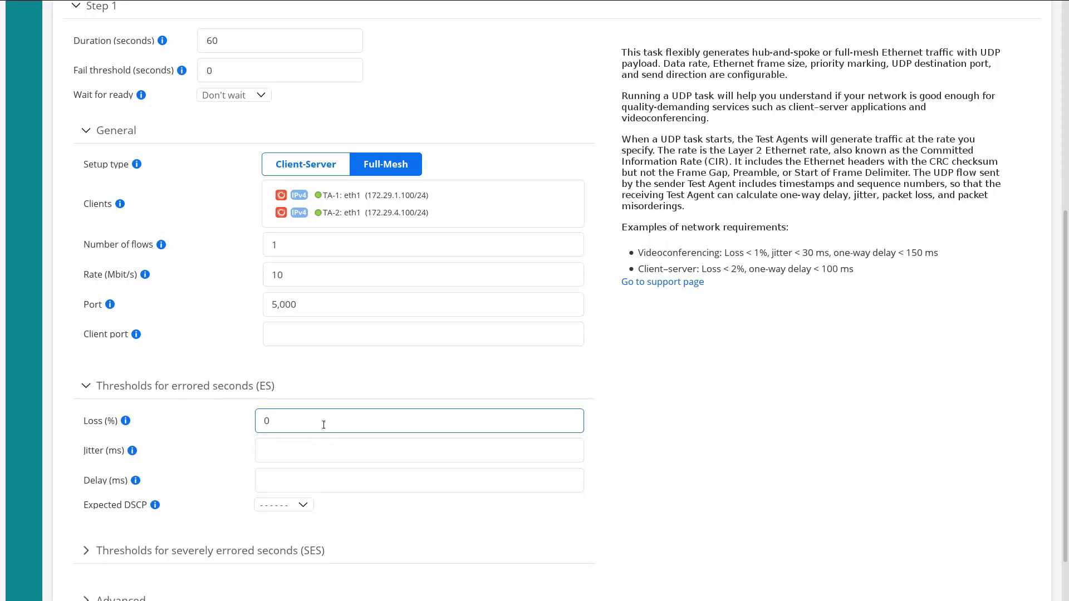
{"action": "left_click", "coordinate": [292, 451]}
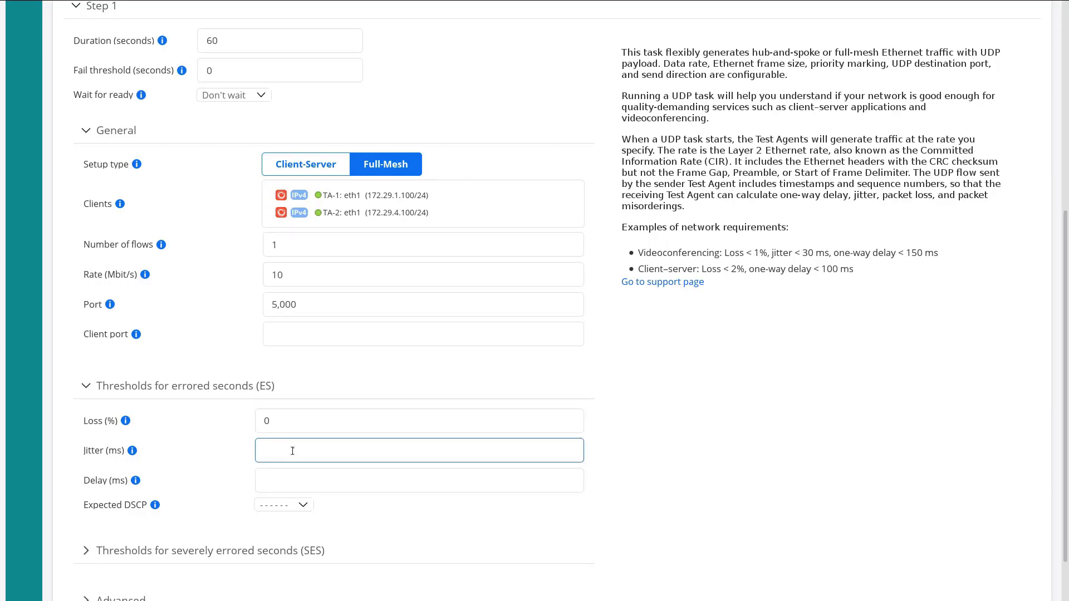
{"action": "left_click", "coordinate": [297, 480]}
{"action": "left_click", "coordinate": [303, 509]}
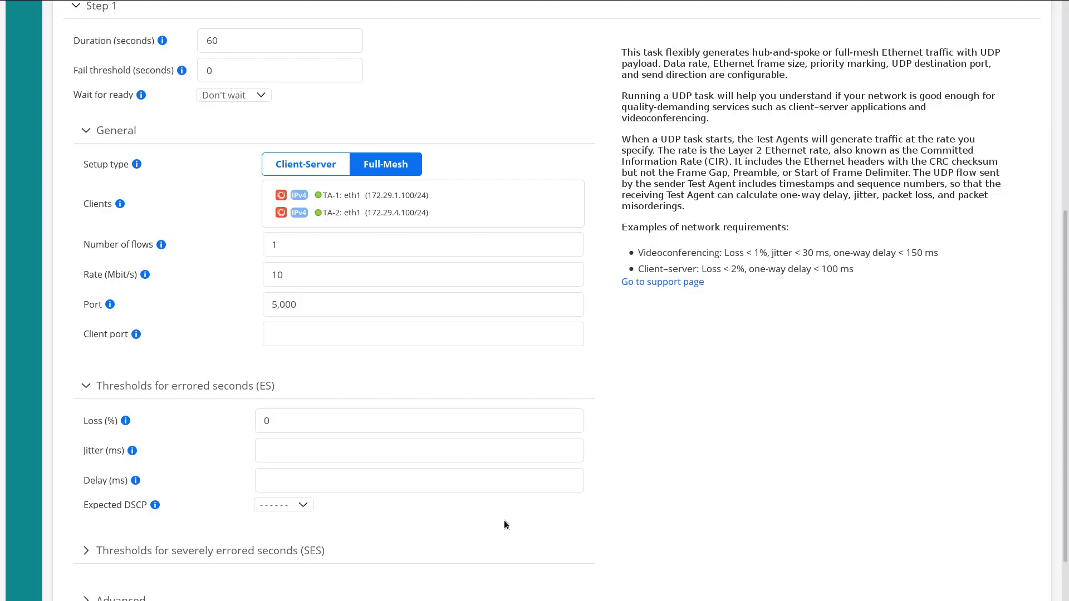
{"action": "scroll", "coordinate": [851, 553], "scroll_direction": "up", "scroll_amount": 6}
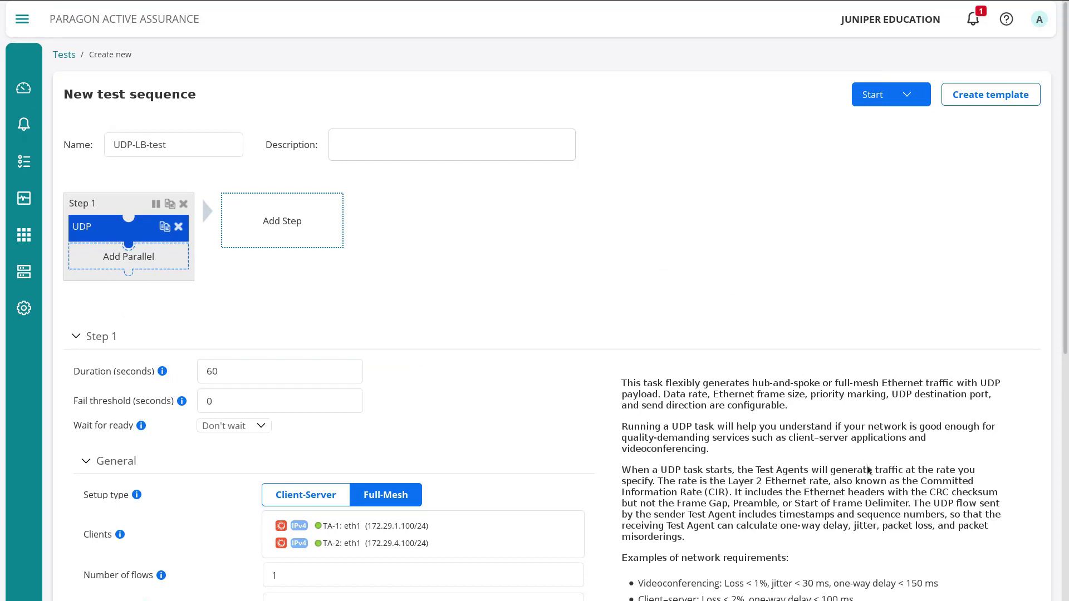
{"action": "scroll", "coordinate": [869, 468], "scroll_direction": "down", "scroll_amount": 4}
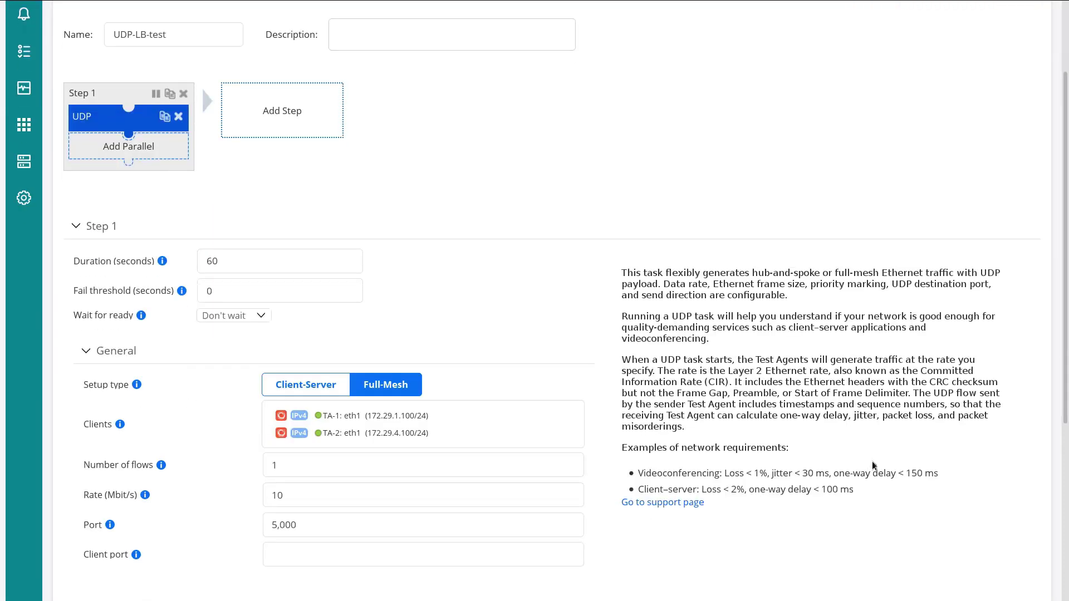
{"action": "scroll", "coordinate": [873, 465], "scroll_direction": "down", "scroll_amount": 1}
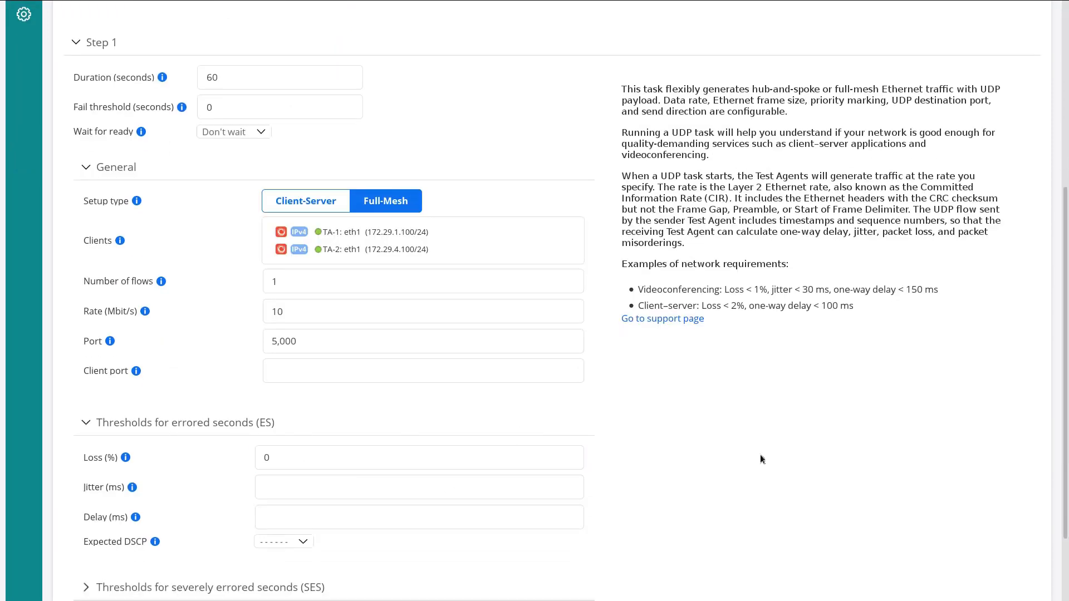
{"action": "scroll", "coordinate": [760, 454], "scroll_direction": "down", "scroll_amount": 2}
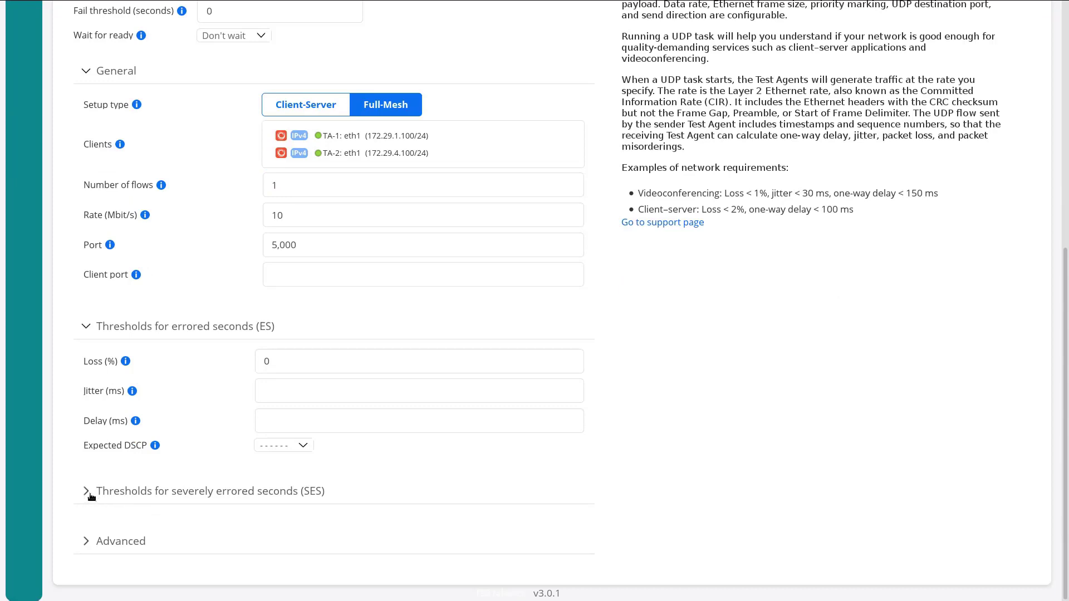
- Expand the SES thresholds and Advanced sections of the UDP step to review them
{"action": "left_click", "coordinate": [91, 495]}
{"action": "scroll", "coordinate": [255, 434], "scroll_direction": "down", "scroll_amount": 2}
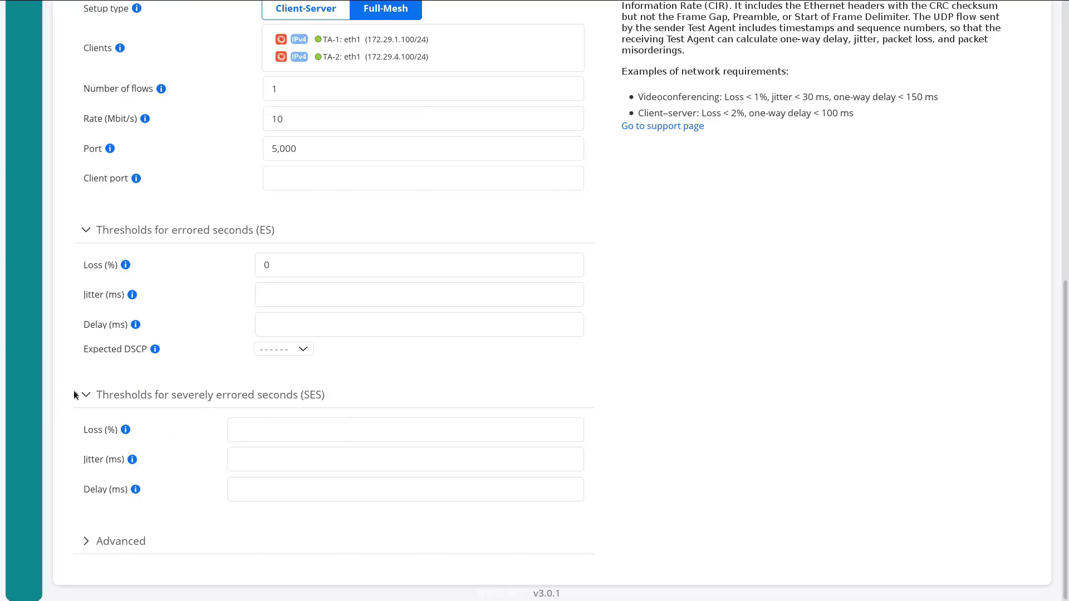
{"action": "left_click", "coordinate": [86, 551]}
{"action": "scroll", "coordinate": [787, 385], "scroll_direction": "down", "scroll_amount": 4}
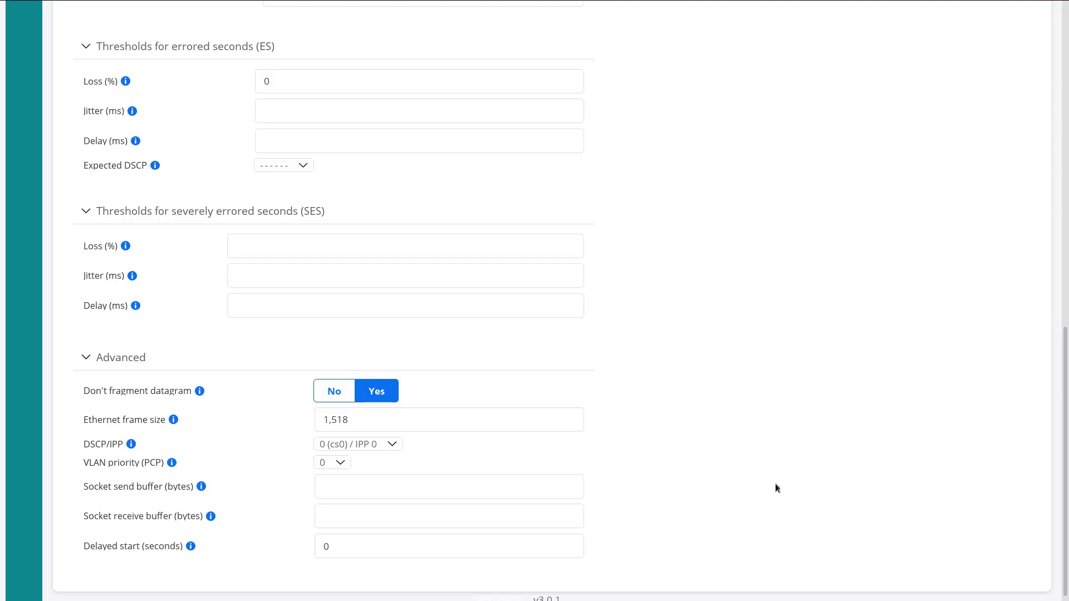
{"action": "scroll", "coordinate": [960, 482], "scroll_direction": "up", "scroll_amount": 9}
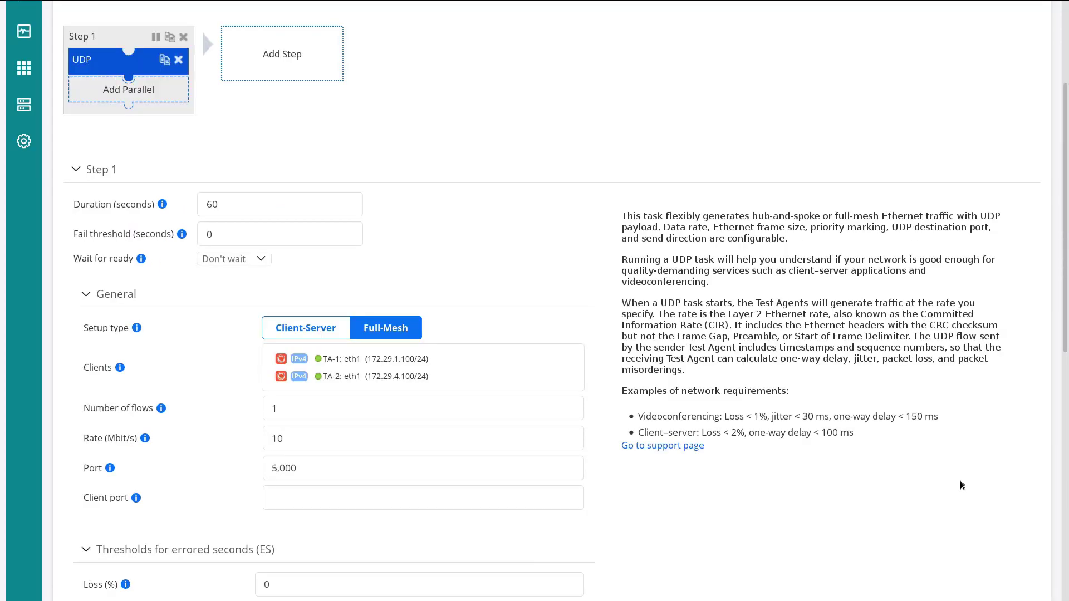
- Start UDP-LB-test and wait until both streams finish at 10 Mbit/s with 0.00% loss
{"action": "scroll", "coordinate": [960, 486], "scroll_direction": "up", "scroll_amount": 3}
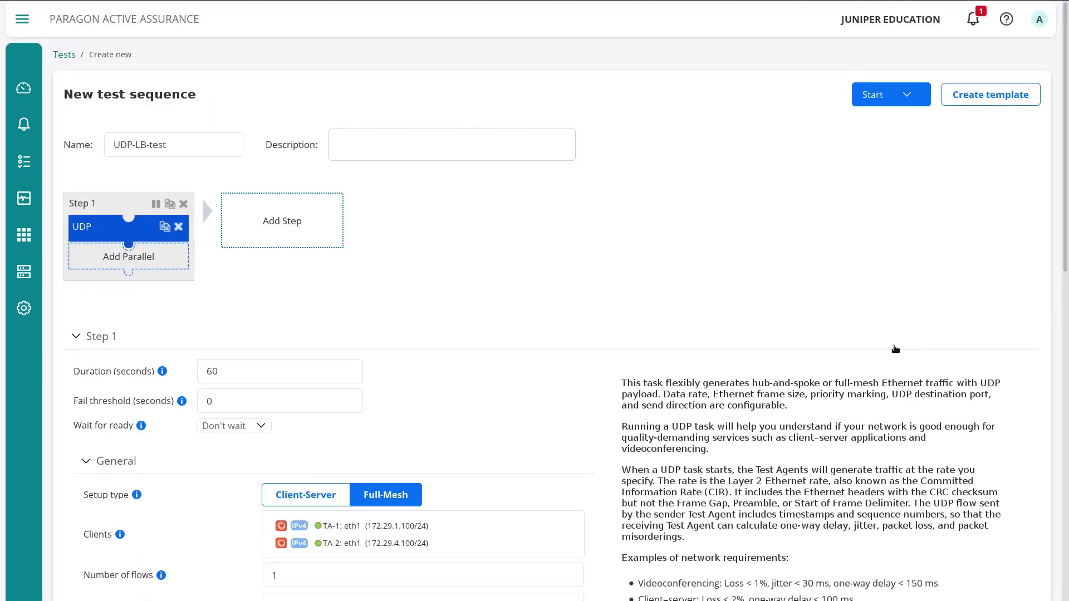
{"action": "left_click", "coordinate": [879, 102]}
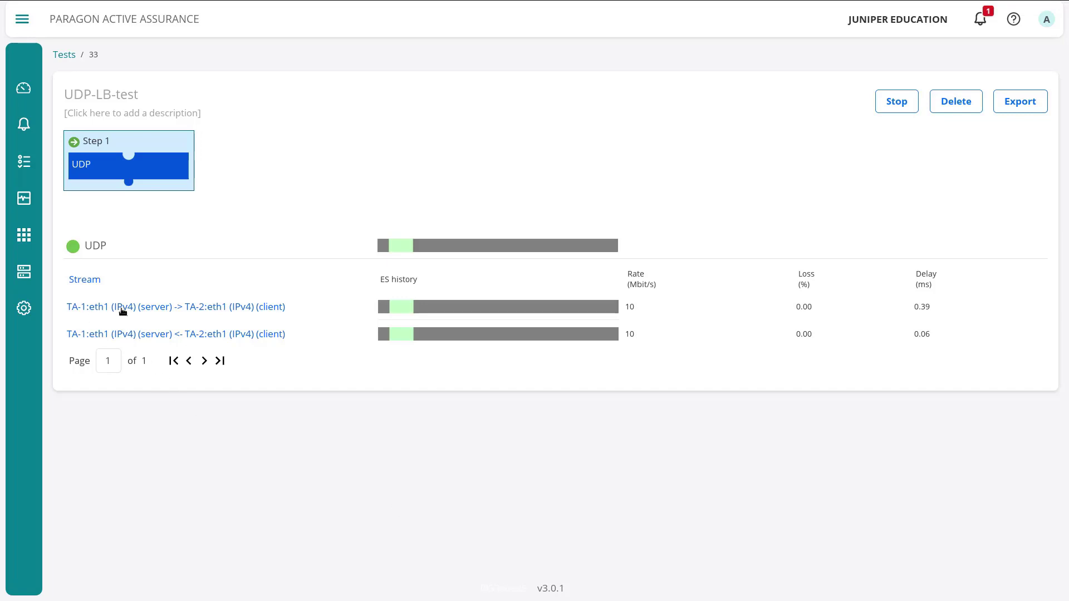
{"action": "mouse_move", "coordinate": [180, 317]}
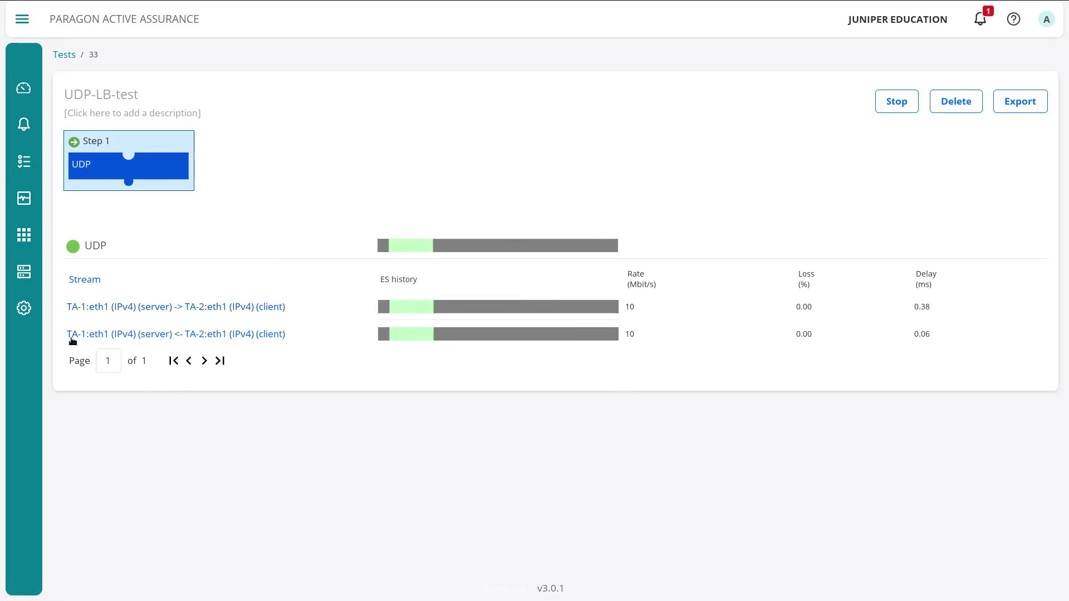
{"action": "mouse_move", "coordinate": [100, 337]}
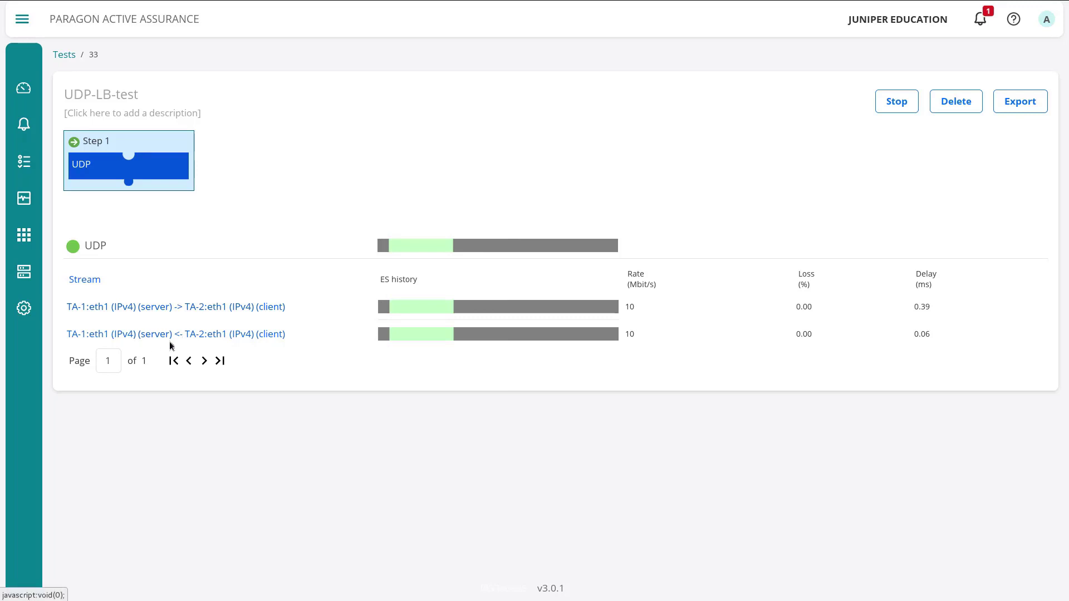
{"action": "mouse_move", "coordinate": [136, 340]}
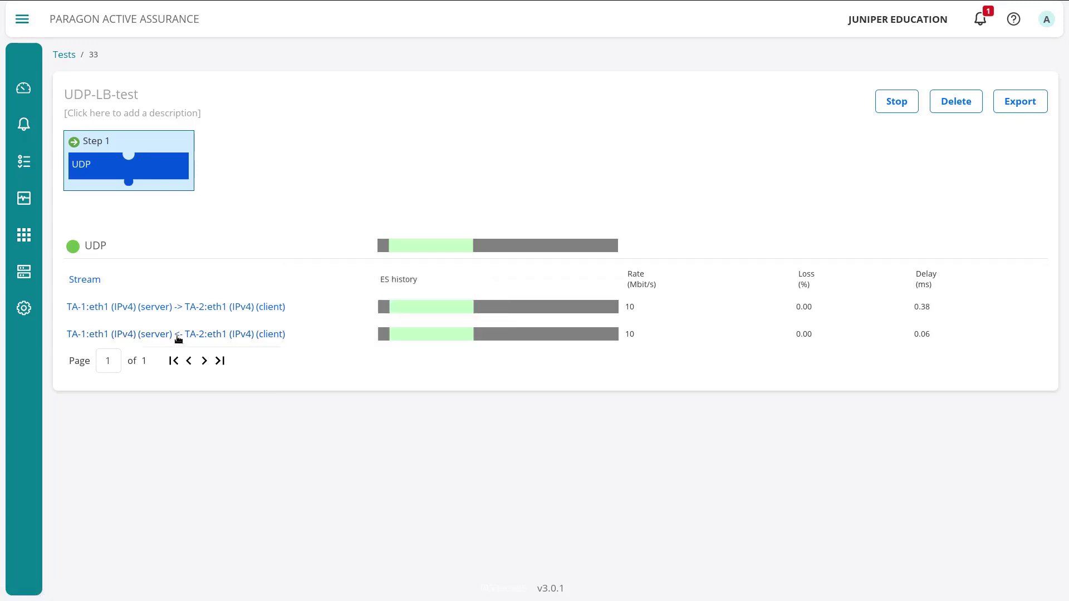
{"action": "mouse_move", "coordinate": [179, 339]}
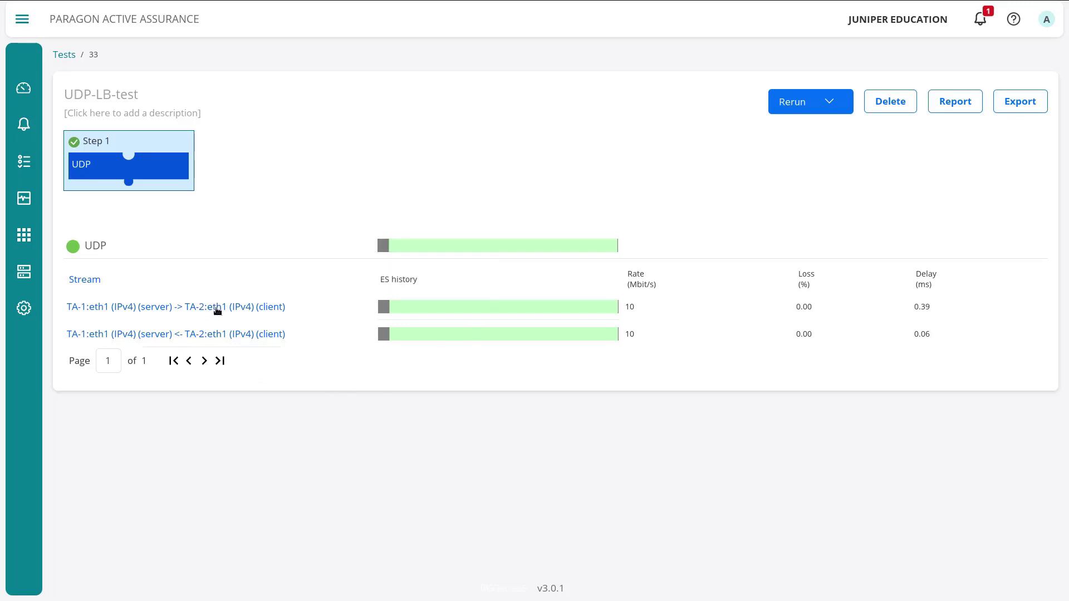
- Open the TA-1 eth1 to TA-2 eth1 stream graph, hiding Loss but keeping Rate and delay
{"action": "mouse_move", "coordinate": [217, 310]}
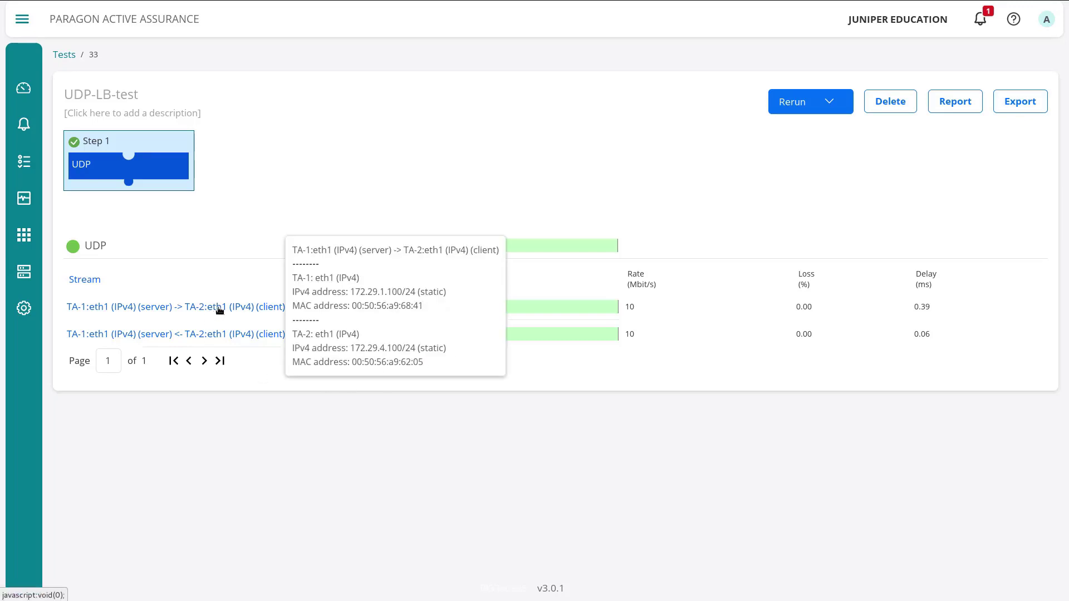
{"action": "left_click", "coordinate": [220, 310]}
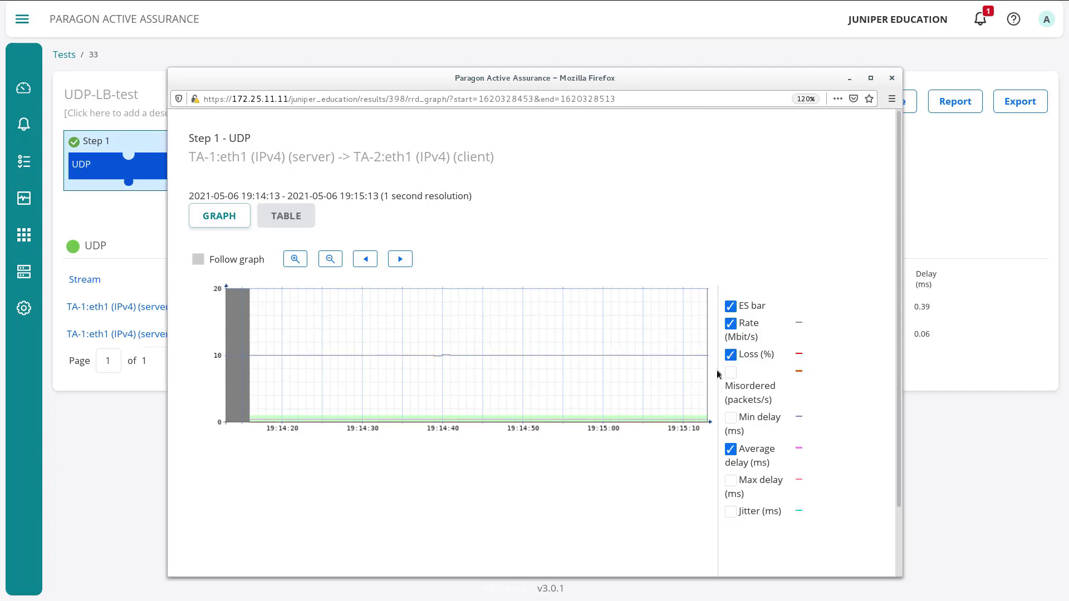
{"action": "left_click", "coordinate": [731, 355]}
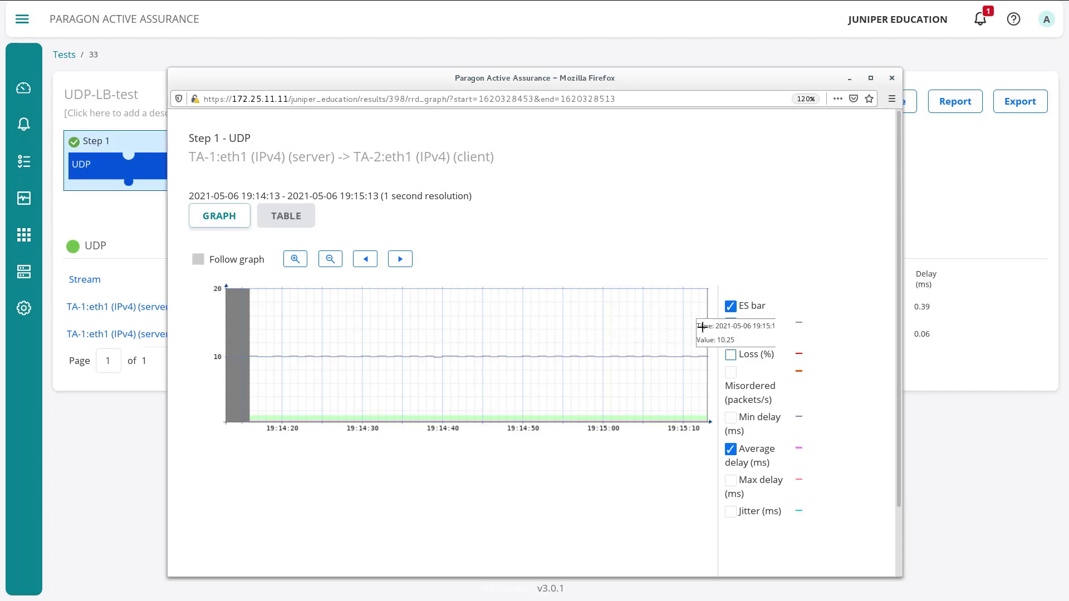
{"action": "left_click", "coordinate": [731, 328]}
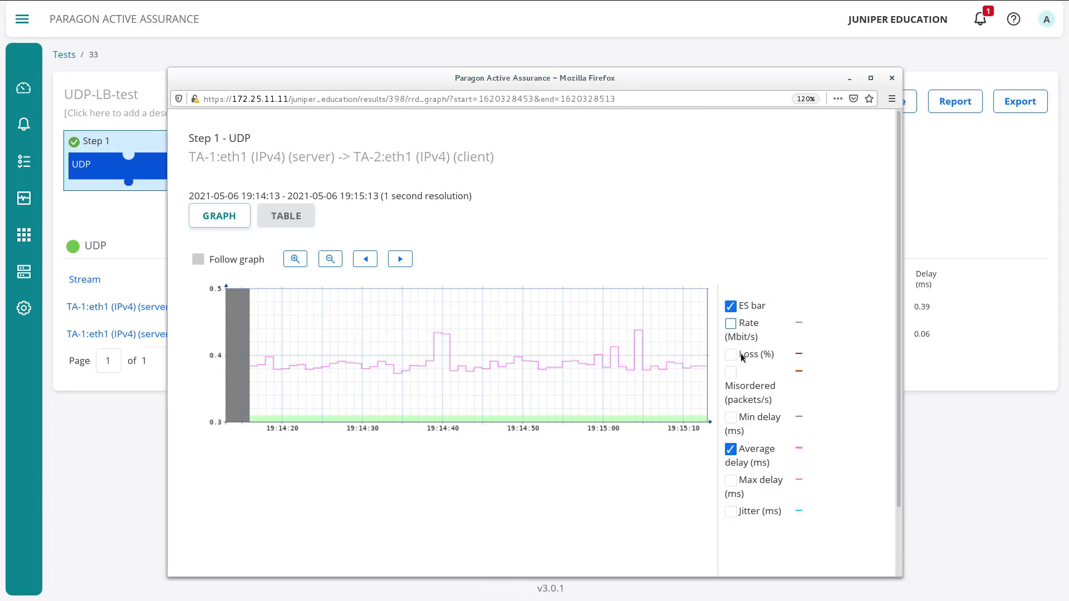
{"action": "left_click", "coordinate": [731, 325]}
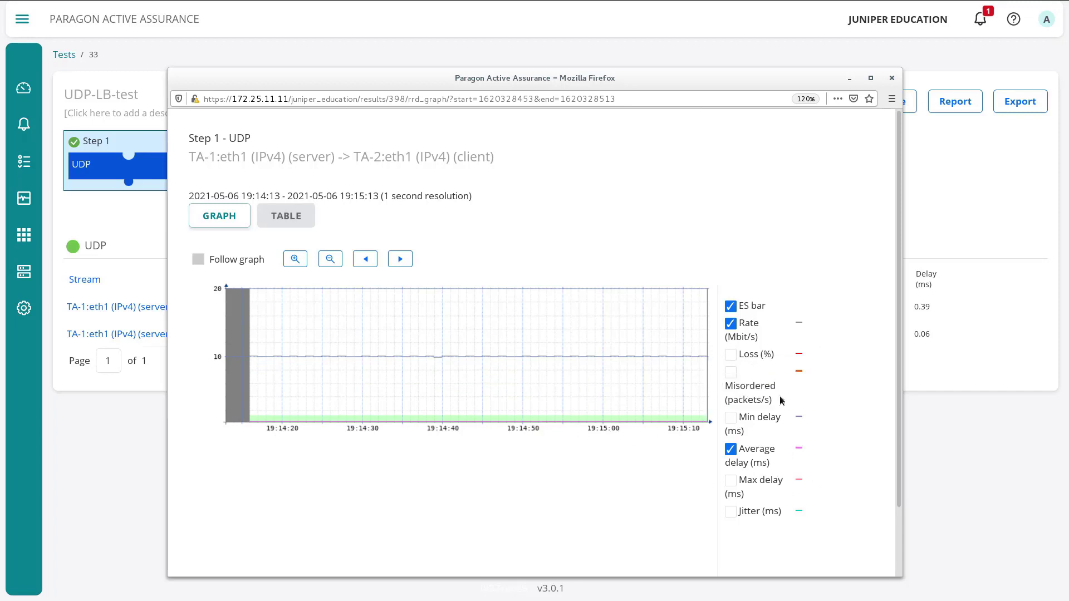
- Show the stream's results as a table with all time intervals and scroll through the rows and columns
{"action": "left_click", "coordinate": [289, 217]}
{"action": "scroll", "coordinate": [851, 356], "scroll_direction": "down", "scroll_amount": 2}
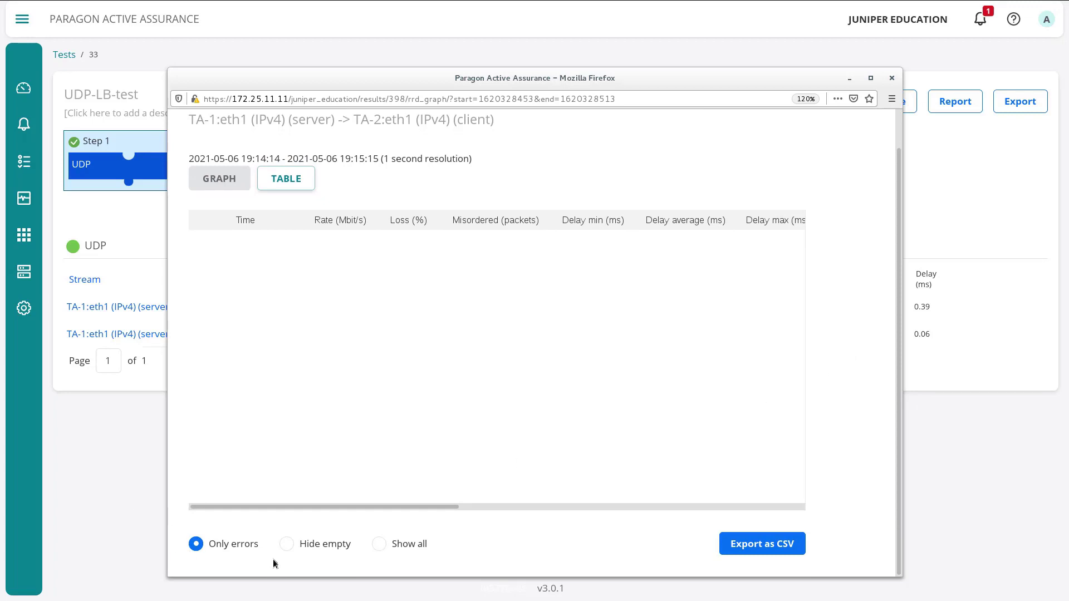
{"action": "left_click", "coordinate": [380, 544]}
{"action": "scroll", "coordinate": [728, 402], "scroll_direction": "down", "scroll_amount": 2}
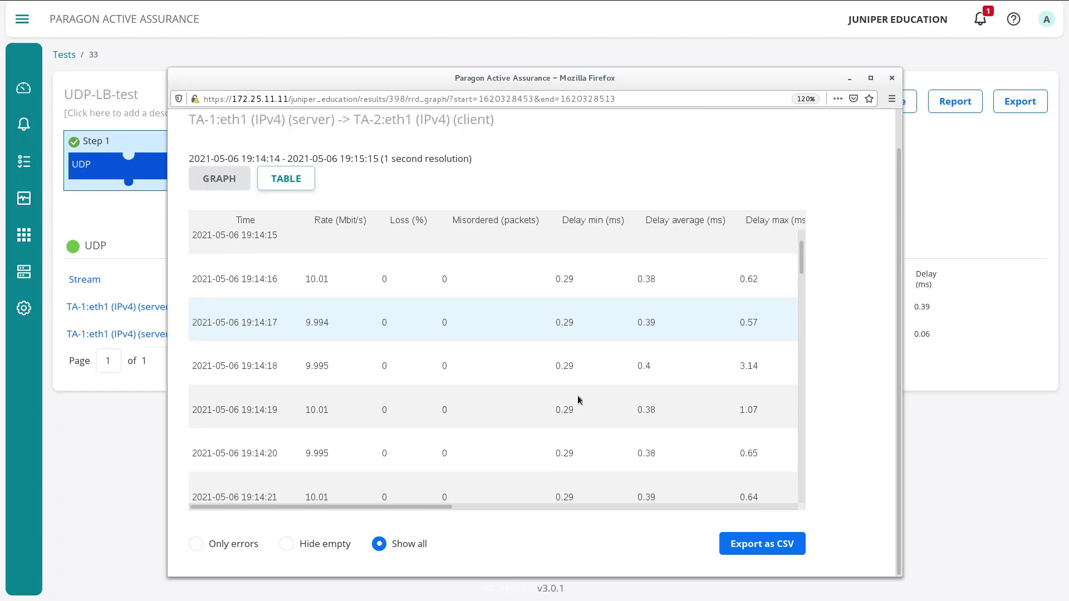
{"action": "scroll", "coordinate": [549, 372], "scroll_direction": "up", "scroll_amount": 2}
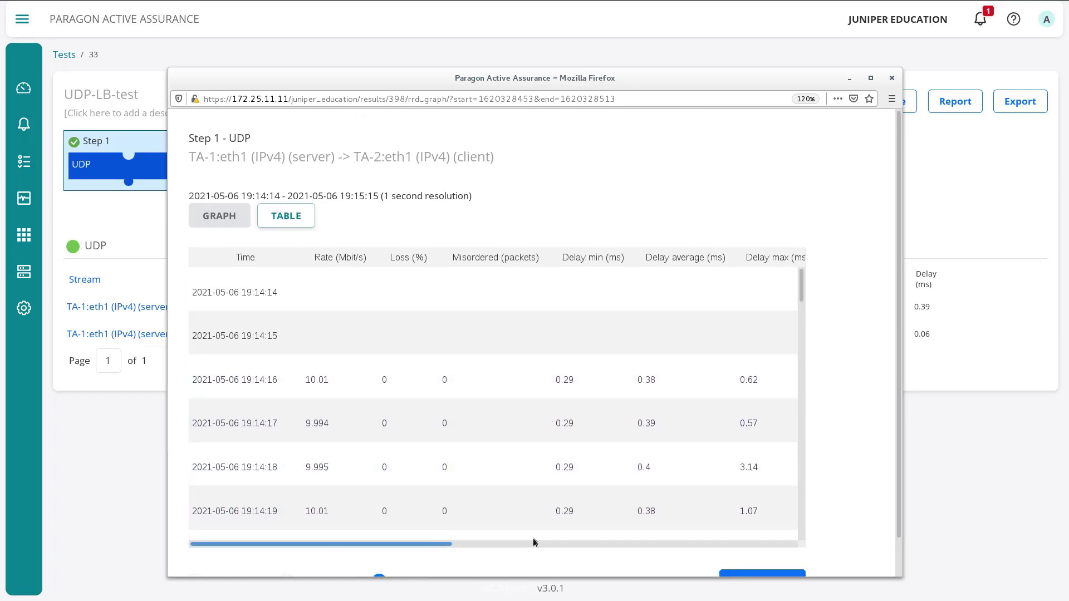
{"action": "left_click_drag", "start_coordinate": [533, 541], "coordinate": [282, 563]}
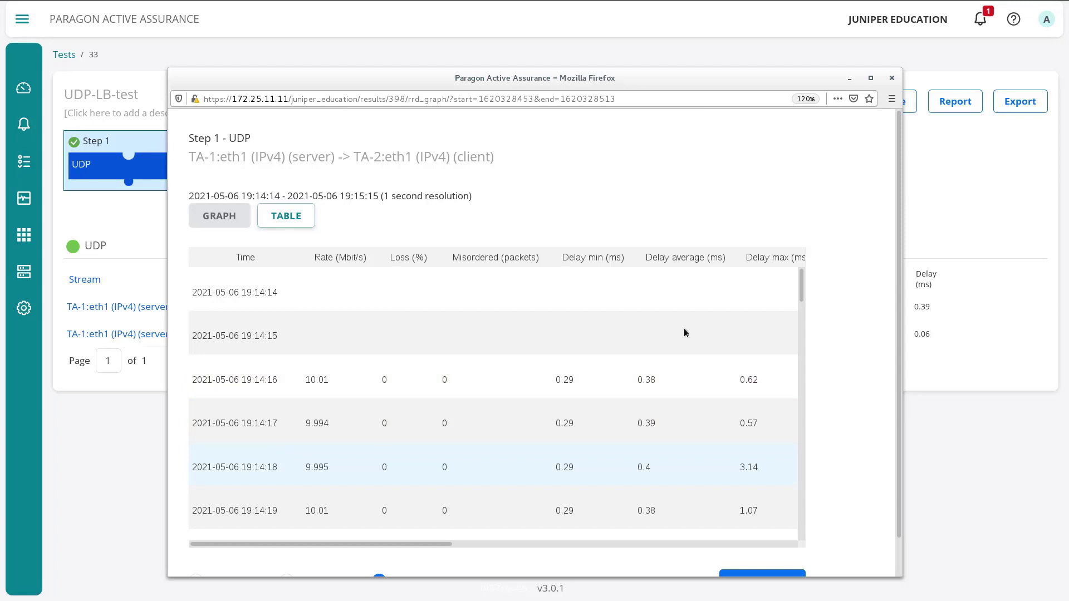
{"action": "scroll", "coordinate": [844, 390], "scroll_direction": "down", "scroll_amount": 1}
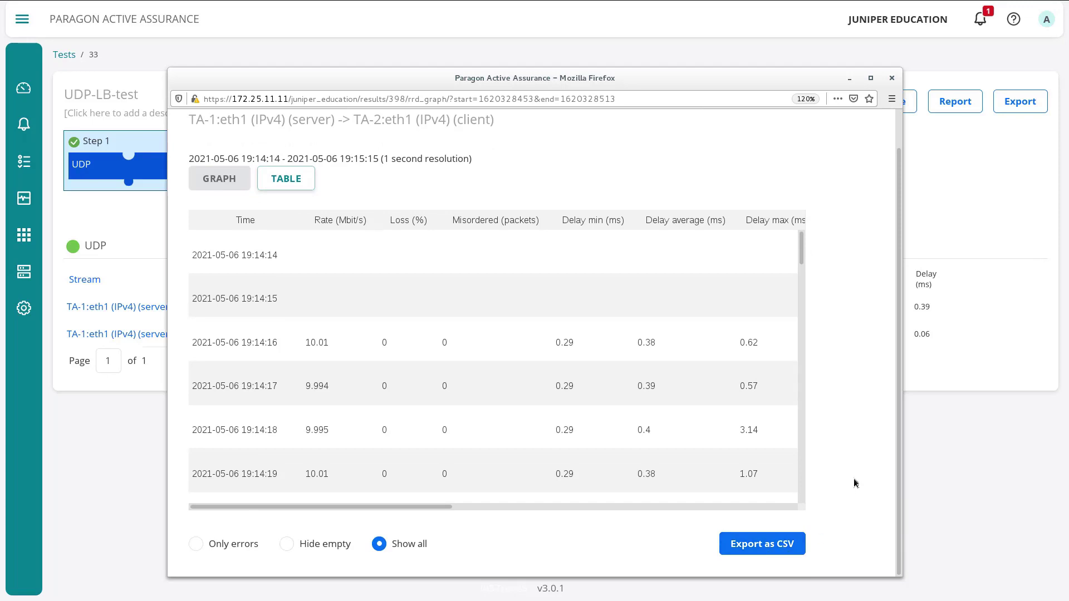
{"action": "scroll", "coordinate": [853, 479], "scroll_direction": "up", "scroll_amount": 1}
- Close the stream results and rerun UDP-LB-test, reviewing its prefilled Full-Mesh UDP settings (TA-1/TA-2 eth1, 10 Mbit/s)
{"action": "left_click", "coordinate": [891, 78]}
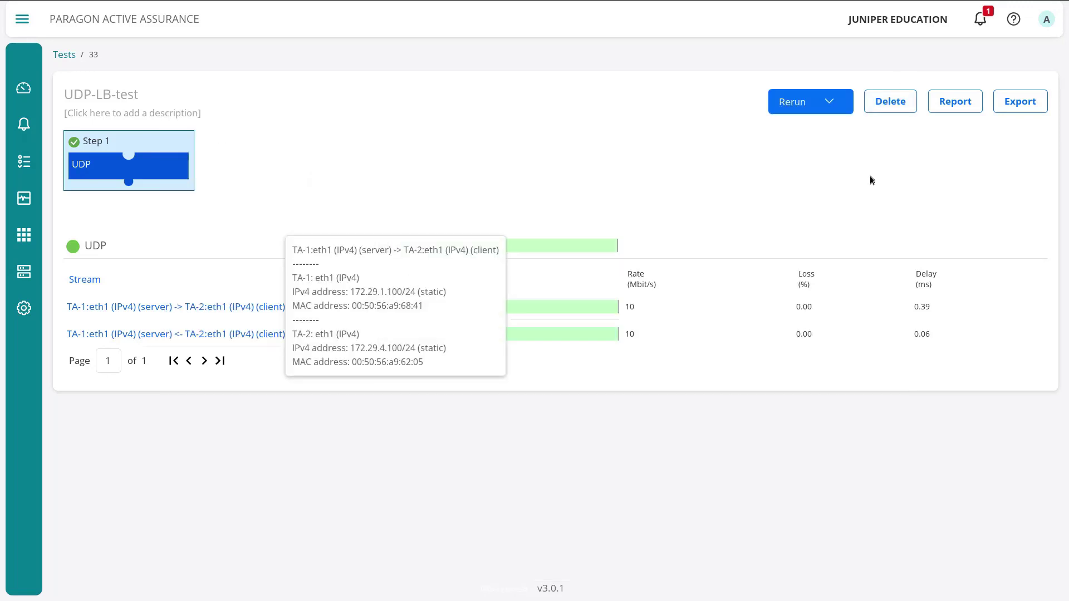
{"action": "left_click", "coordinate": [797, 104]}
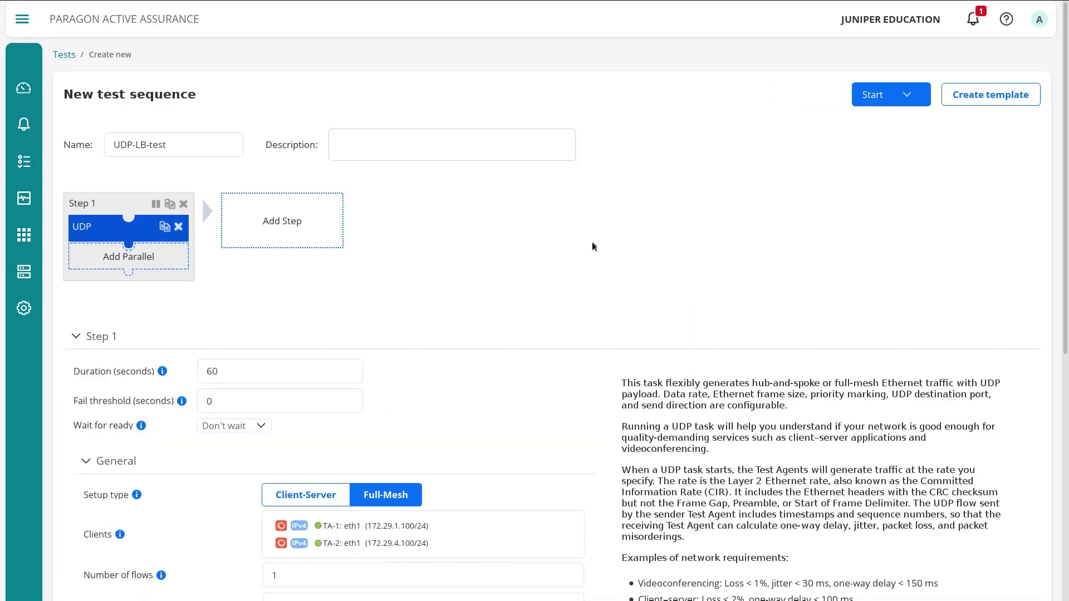
{"action": "scroll", "coordinate": [689, 334], "scroll_direction": "down", "scroll_amount": 1}
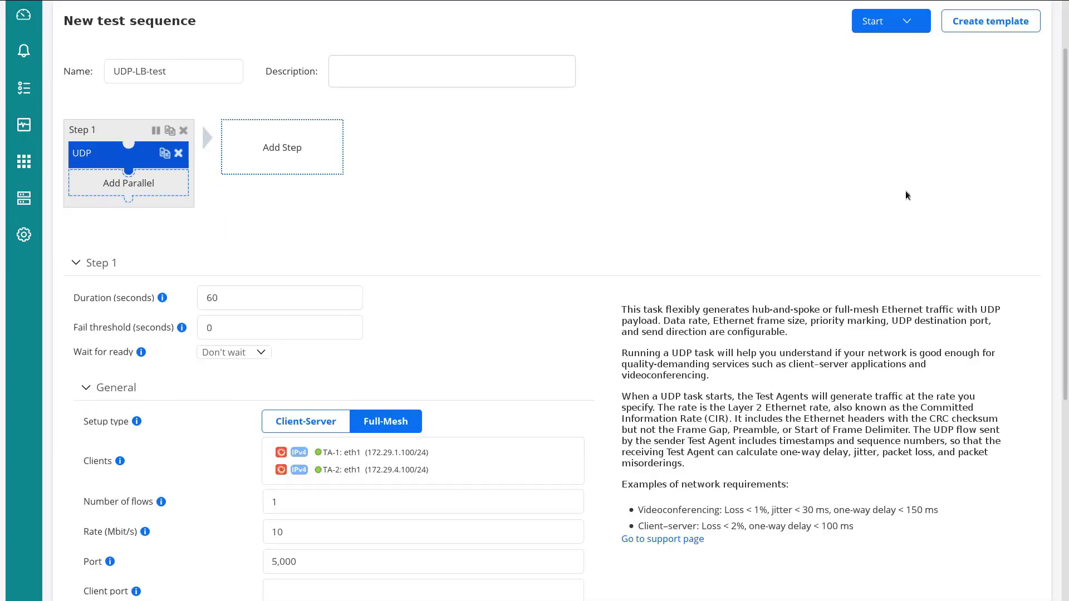
{"action": "scroll", "coordinate": [891, 159], "scroll_direction": "up", "scroll_amount": 1}
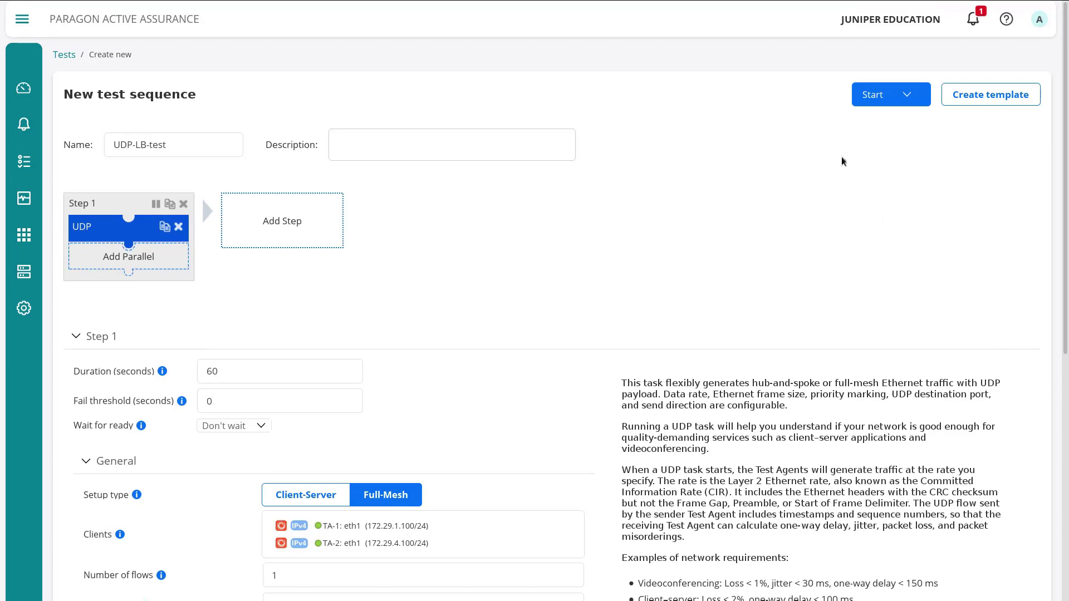
{"action": "scroll", "coordinate": [499, 369], "scroll_direction": "down", "scroll_amount": 1}
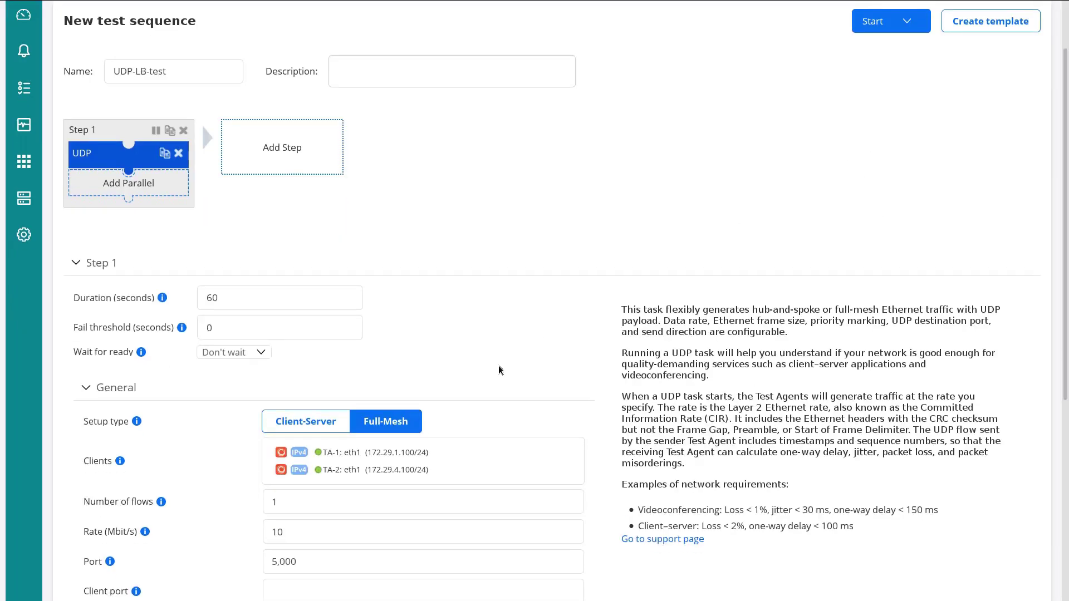